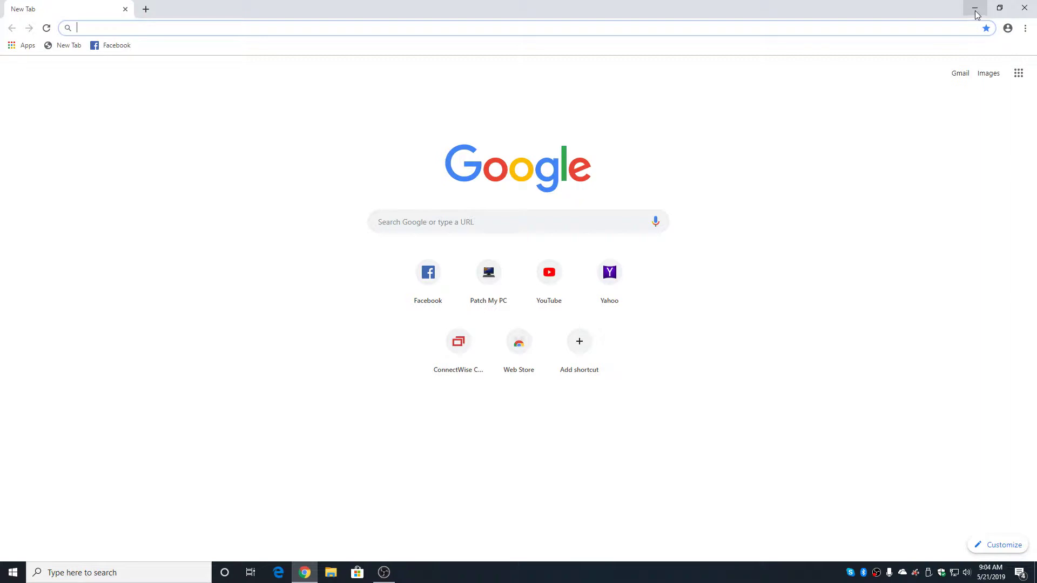
{"action": "left_click", "coordinate": [1022, 10]}
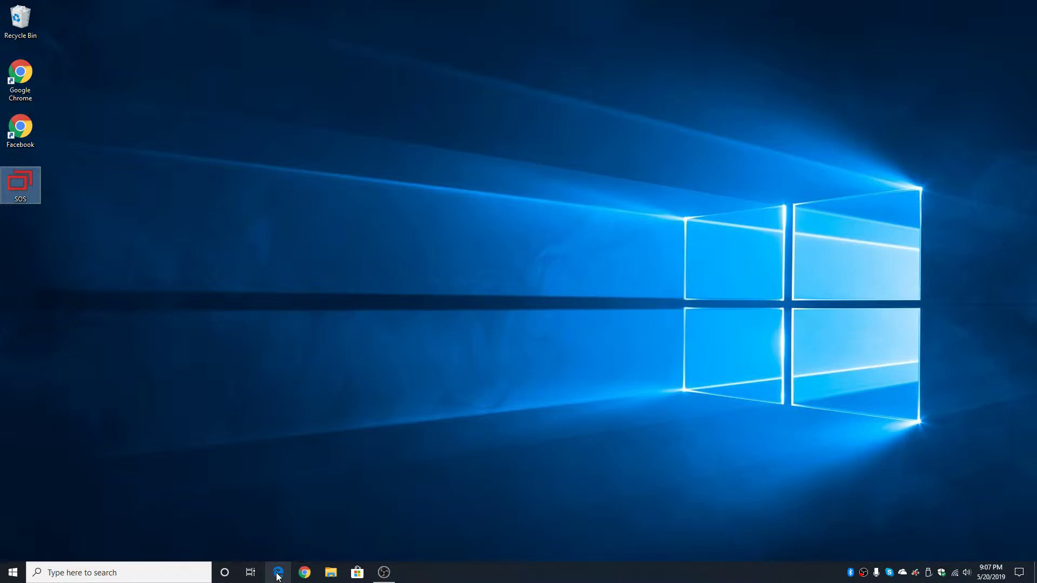
{"action": "left_click", "coordinate": [305, 574]}
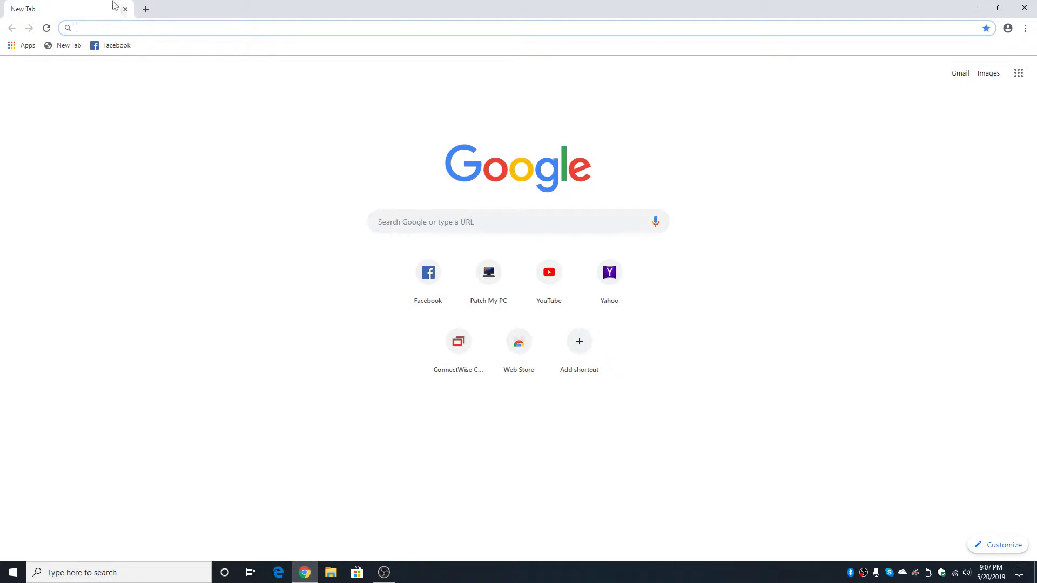
{"action": "left_click", "coordinate": [1025, 7]}
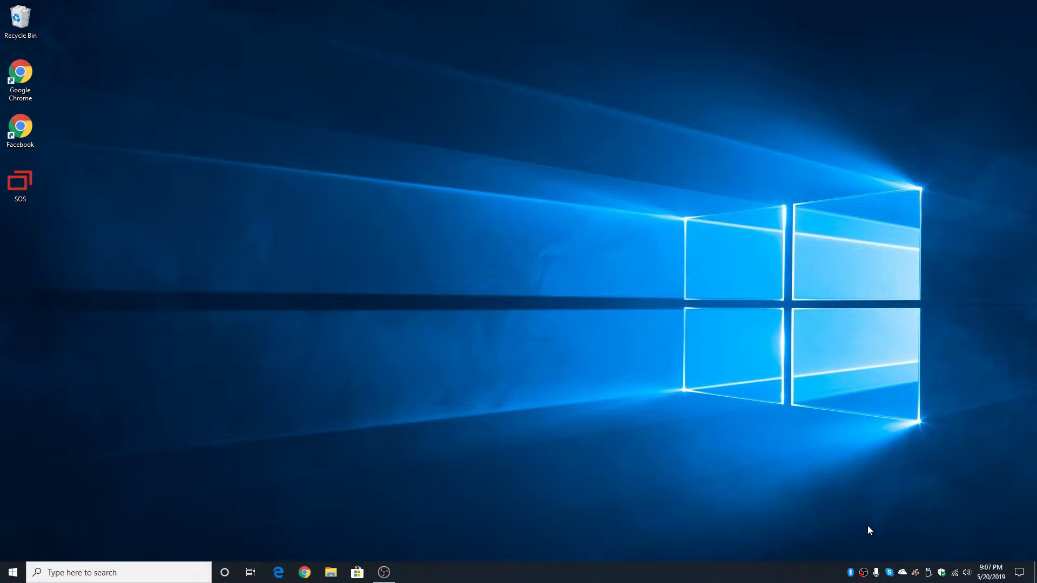
Step: Glance at the calendar, then dismiss the Windows Defender and Cortana notifications in Action Center
{"action": "left_click", "coordinate": [987, 571]}
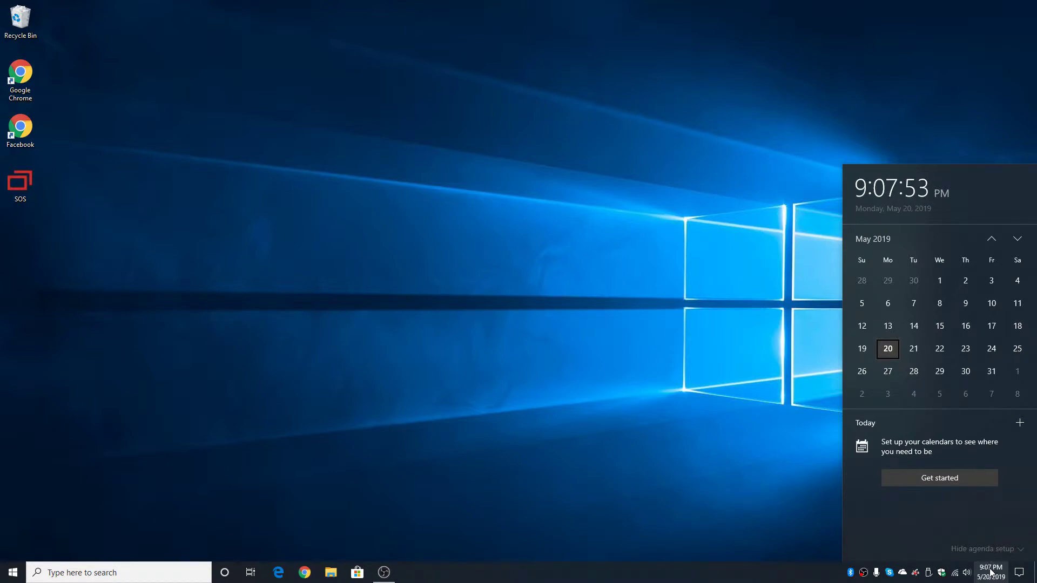
{"action": "left_click", "coordinate": [756, 517]}
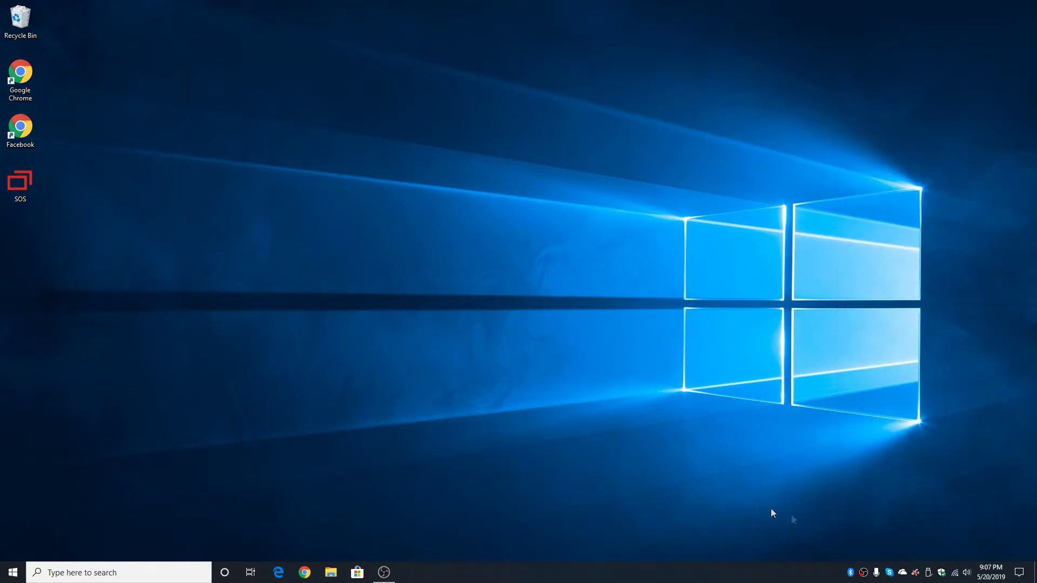
{"action": "left_click", "coordinate": [1020, 576]}
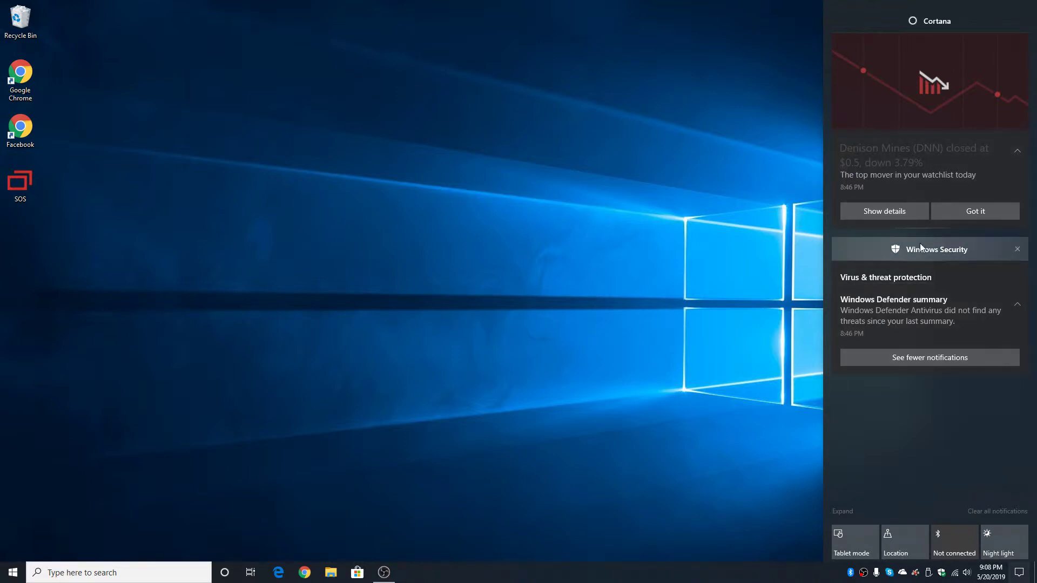
{"action": "left_click", "coordinate": [1018, 294]}
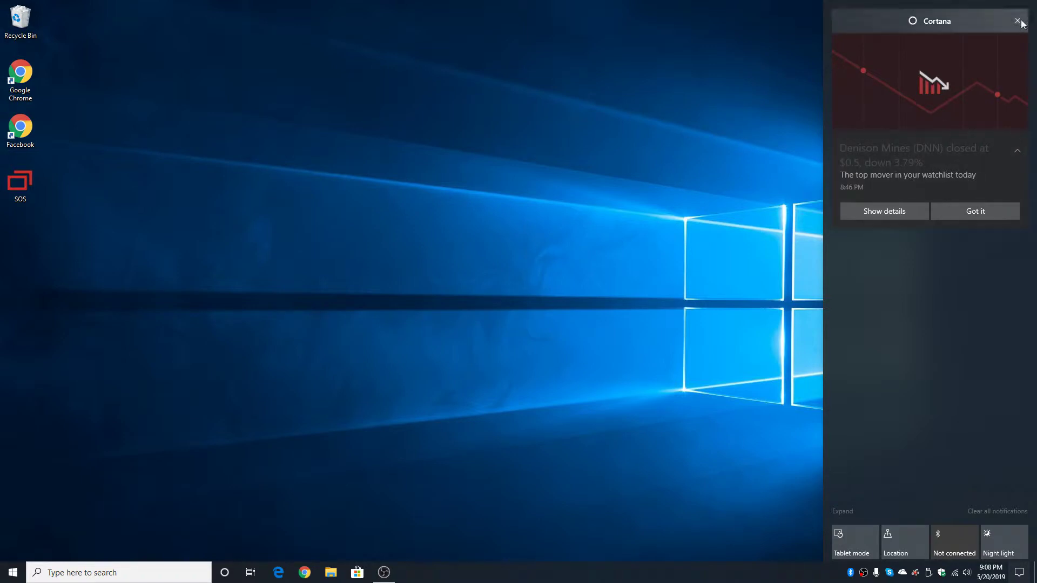
{"action": "left_click", "coordinate": [1024, 22]}
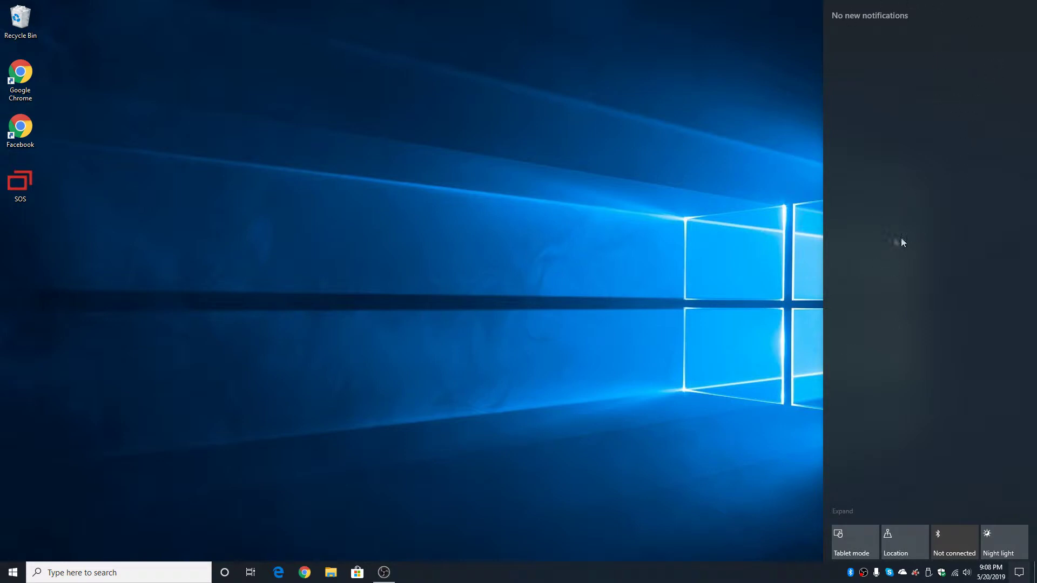
{"action": "left_click", "coordinate": [771, 269]}
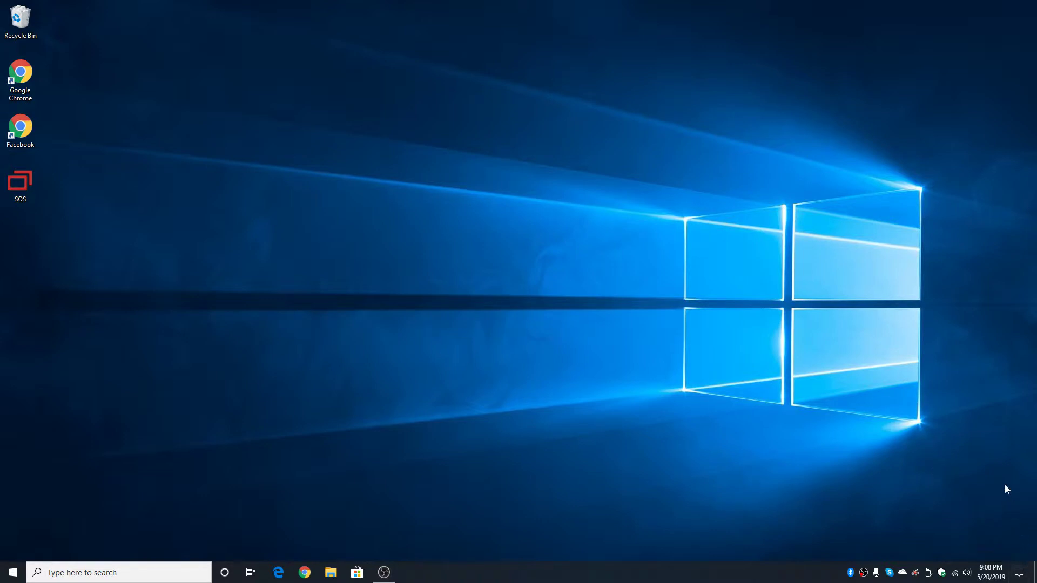
Step: Check the speaker volume, then connect the Wi-Fi to The Bat Cave 2
{"action": "left_click", "coordinate": [967, 573]}
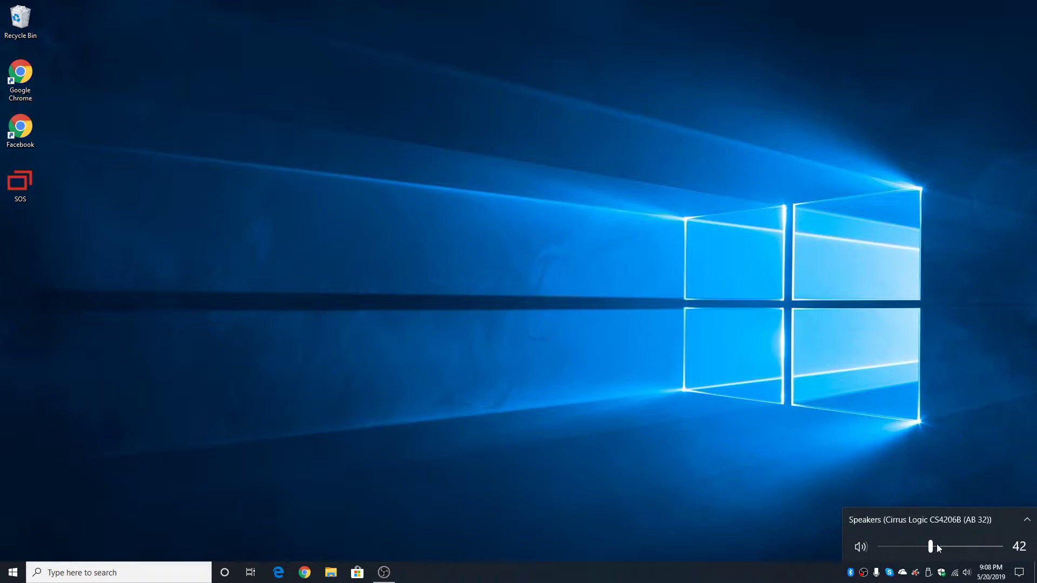
{"action": "left_click", "coordinate": [898, 440]}
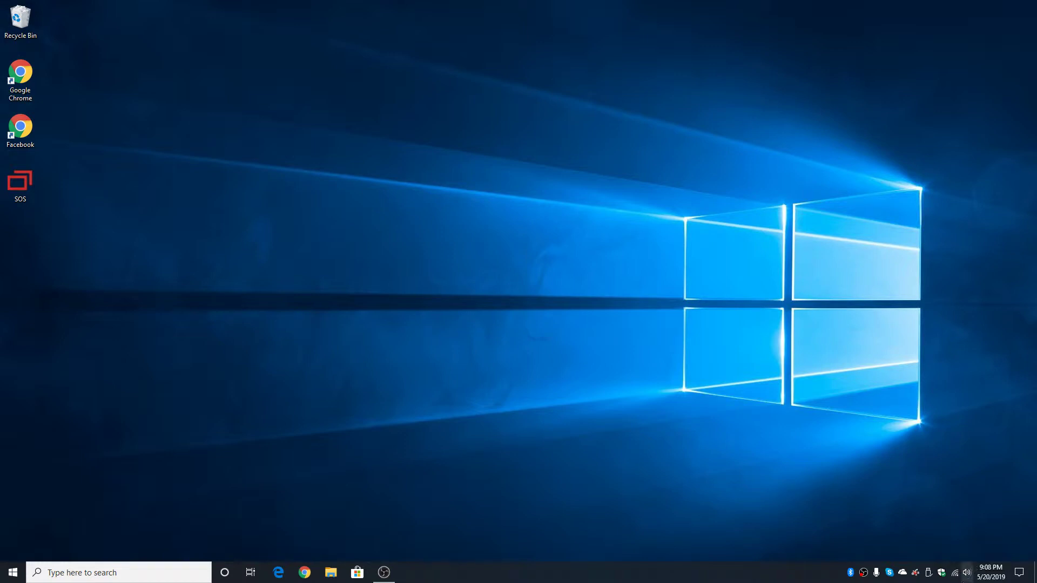
{"action": "left_click", "coordinate": [955, 574]}
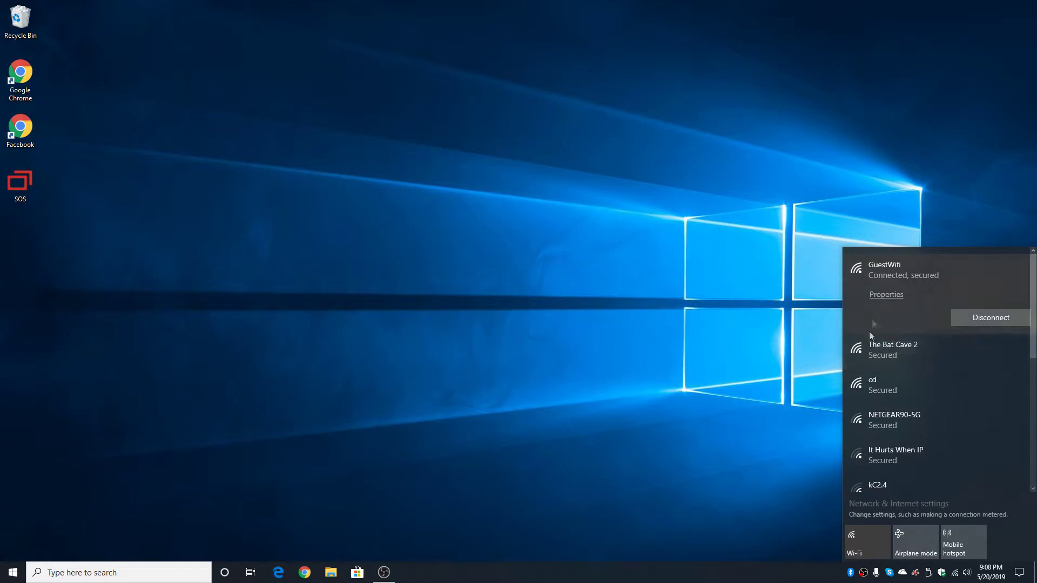
{"action": "left_click", "coordinate": [879, 350]}
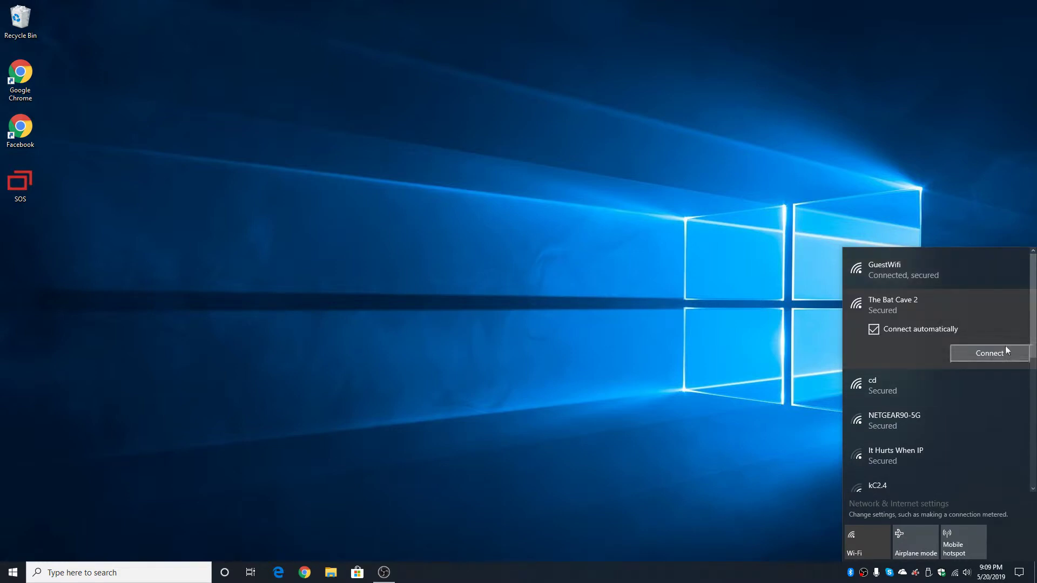
{"action": "left_click", "coordinate": [1006, 348]}
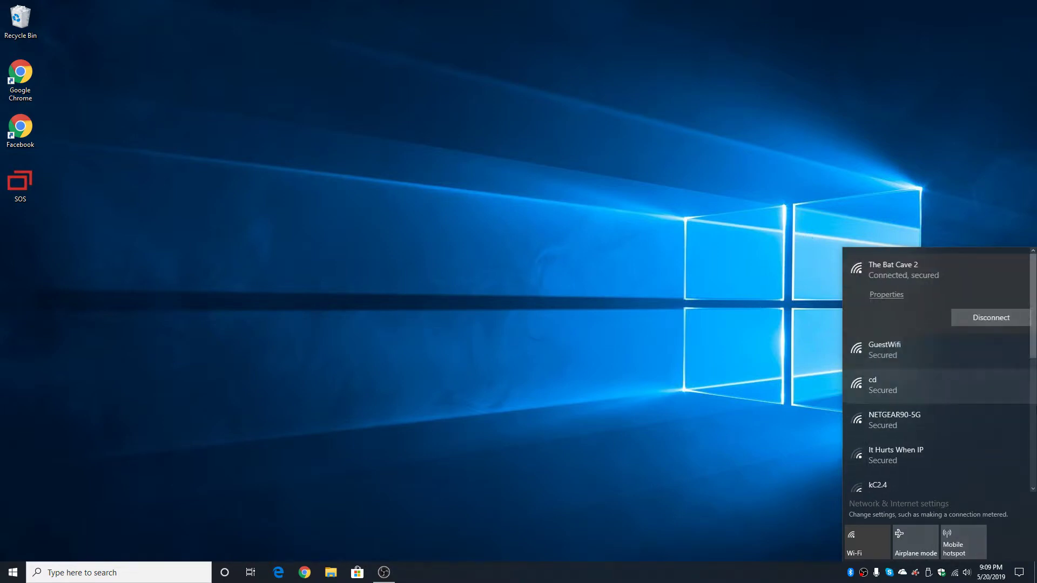
{"action": "left_click", "coordinate": [792, 364]}
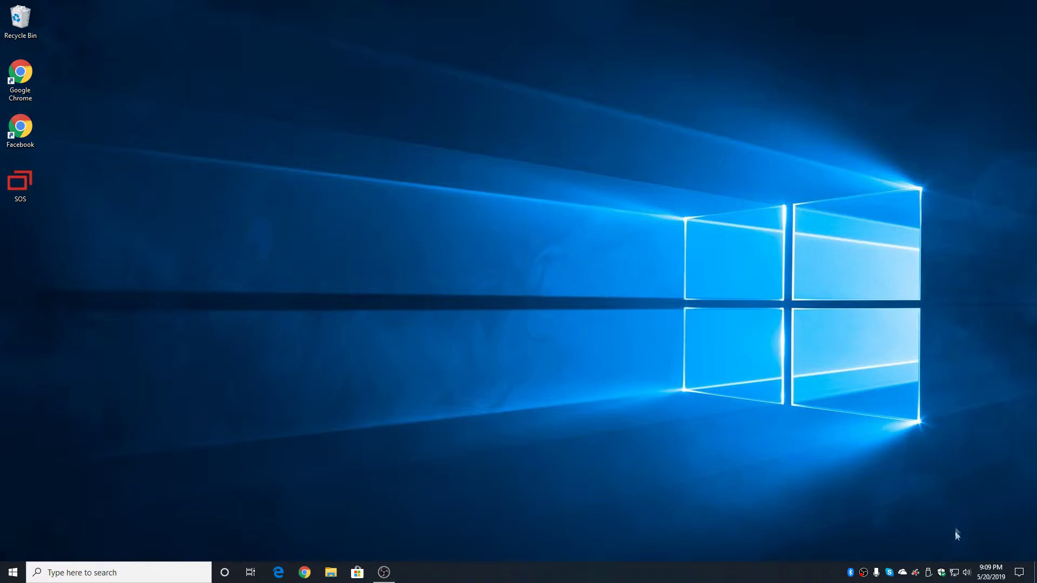
{"action": "mouse_move", "coordinate": [954, 574]}
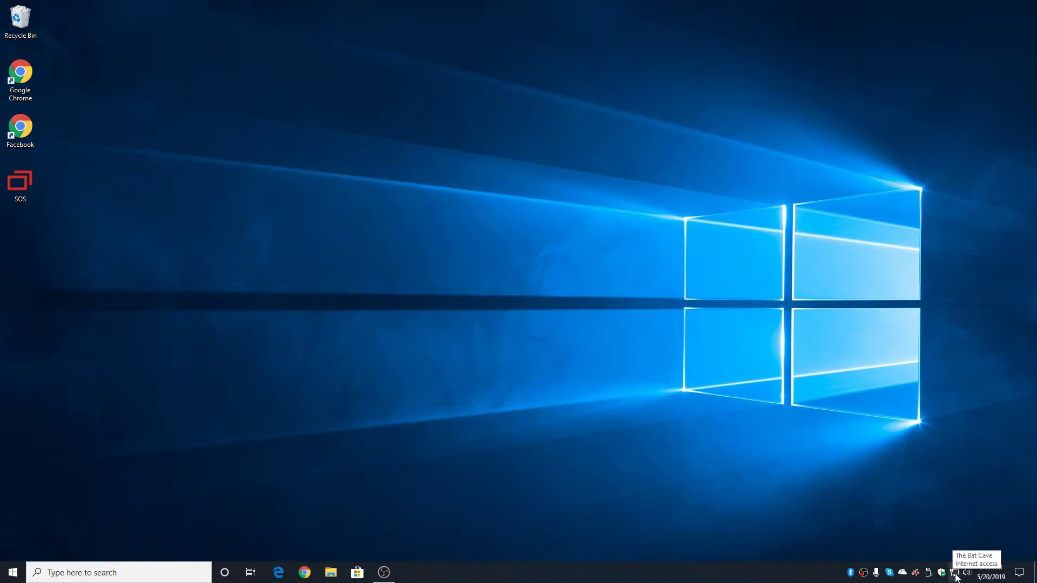
{"action": "mouse_move", "coordinate": [384, 572]}
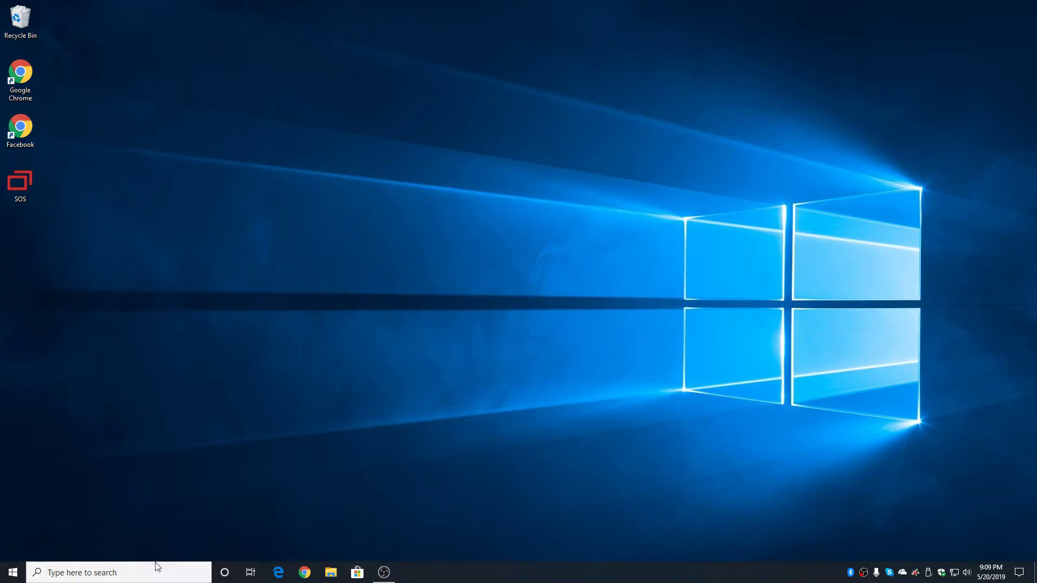
{"action": "left_click", "coordinate": [139, 571]}
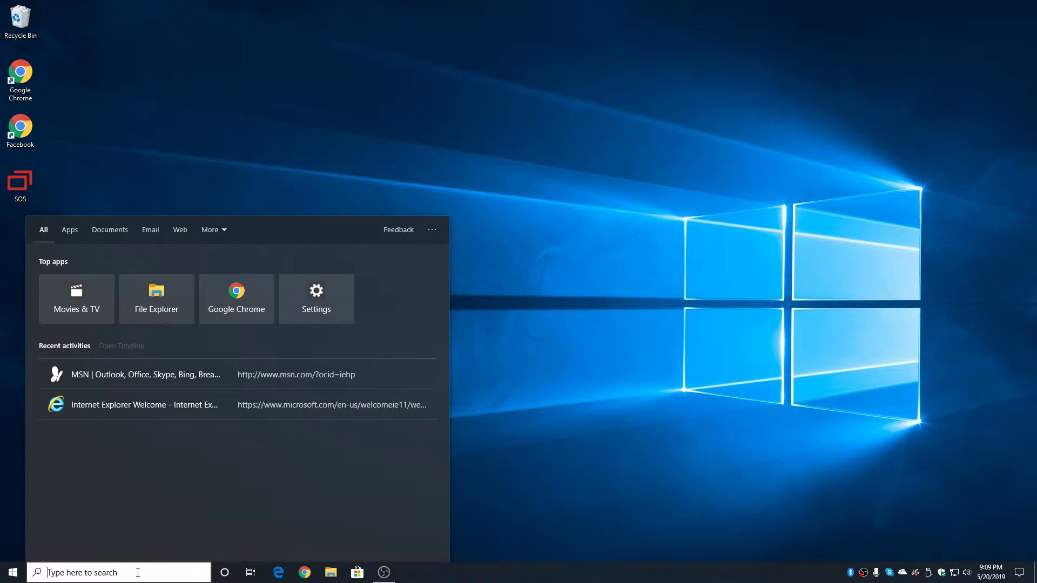
{"action": "type", "text": "internet explor"}
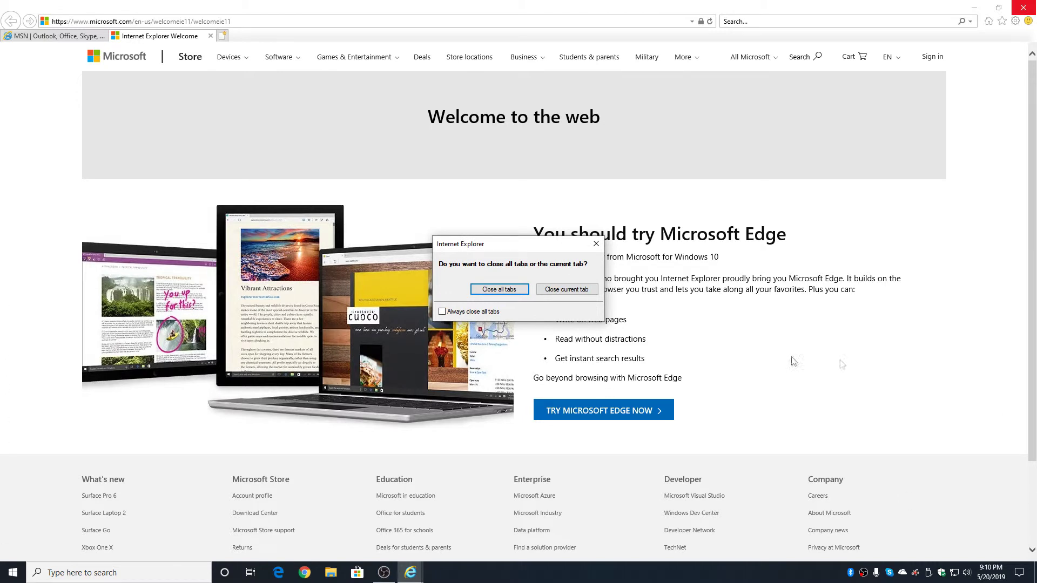
{"action": "left_click", "coordinate": [498, 291]}
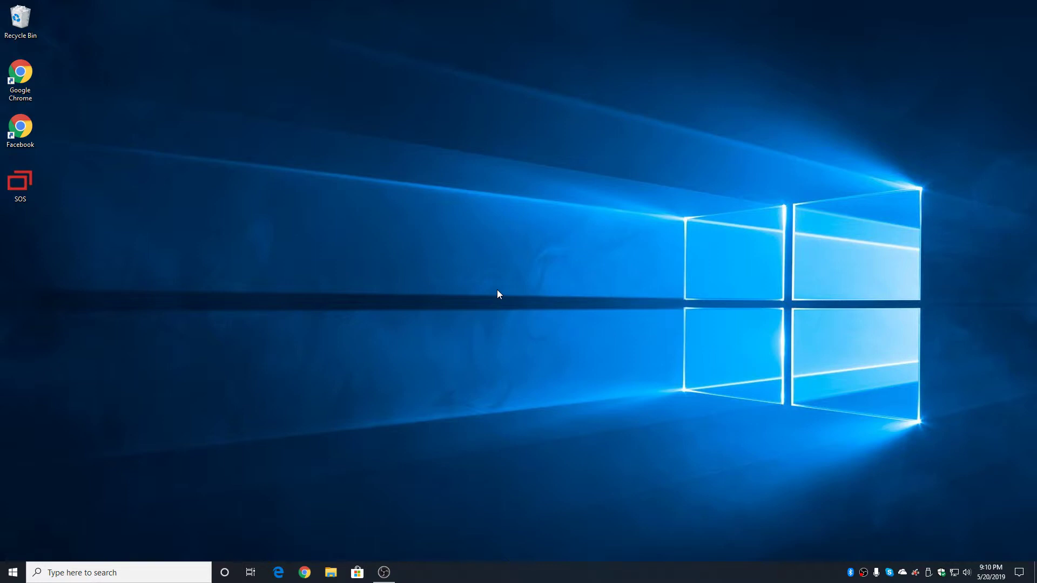
{"action": "left_click", "coordinate": [129, 577]}
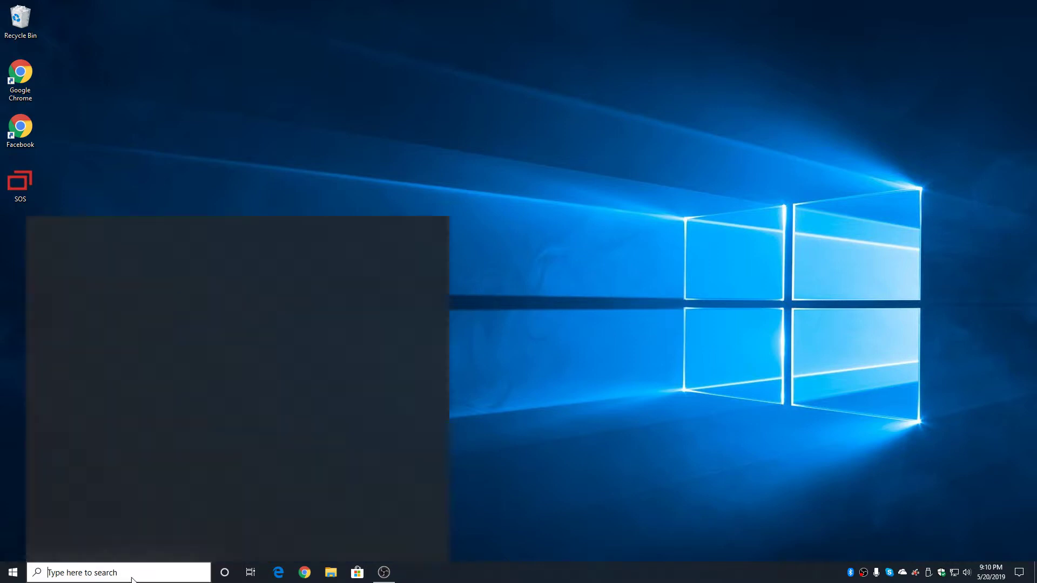
{"action": "type", "text": "cast"}
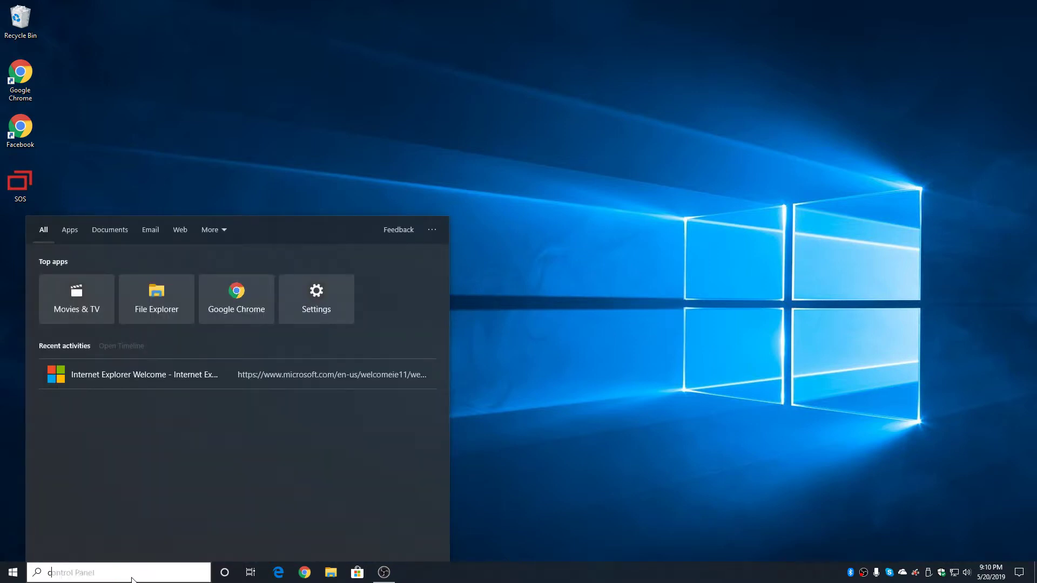
{"action": "type", "text": " of"}
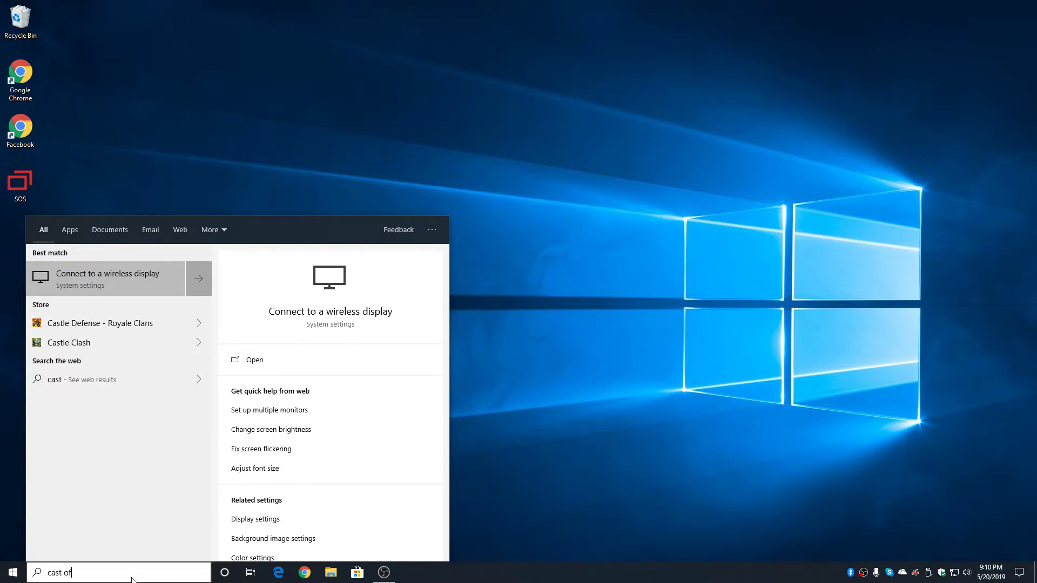
{"action": "type", "text": " as good as it gets"}
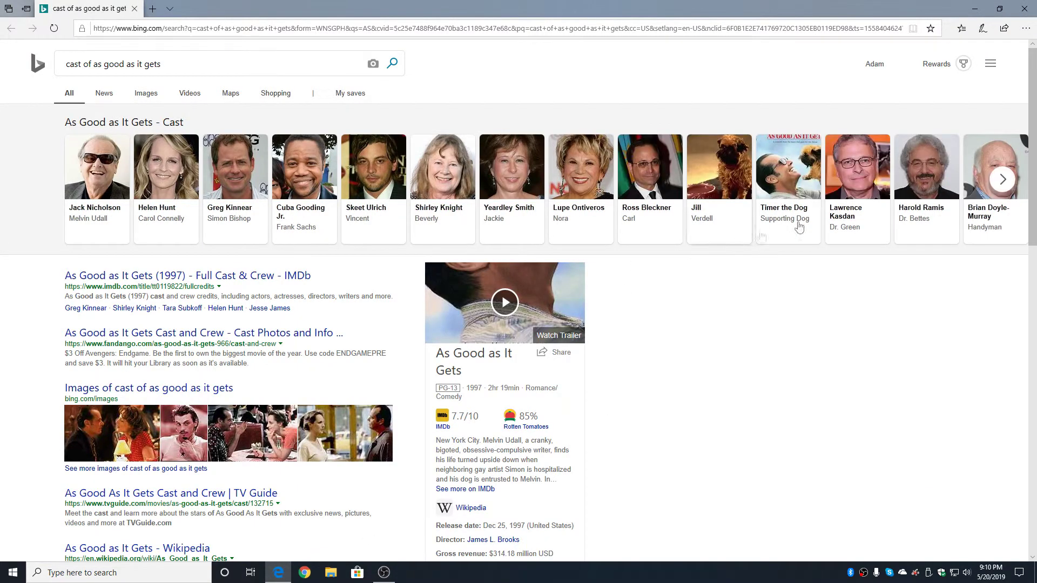
{"action": "left_click", "coordinate": [1024, 9]}
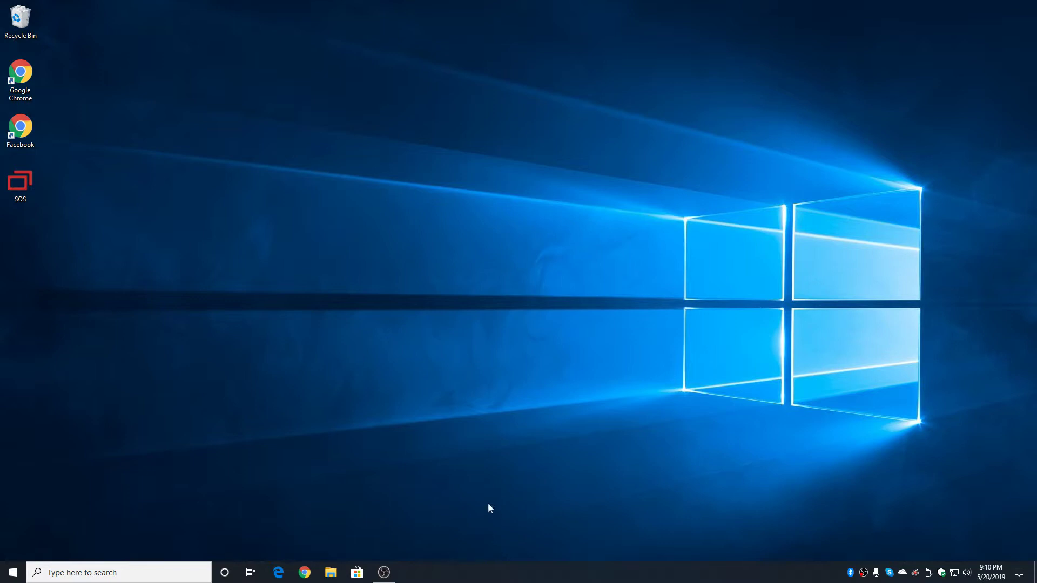
Step: Shrink taskbar search to just an icon and open the search panel
{"action": "right_click", "coordinate": [457, 576]}
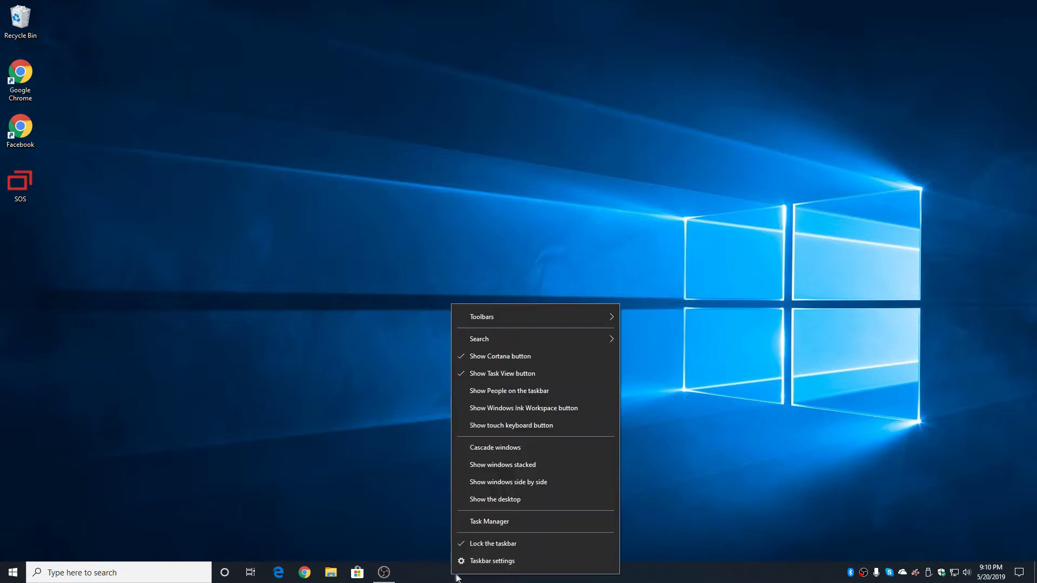
{"action": "mouse_move", "coordinate": [503, 338]}
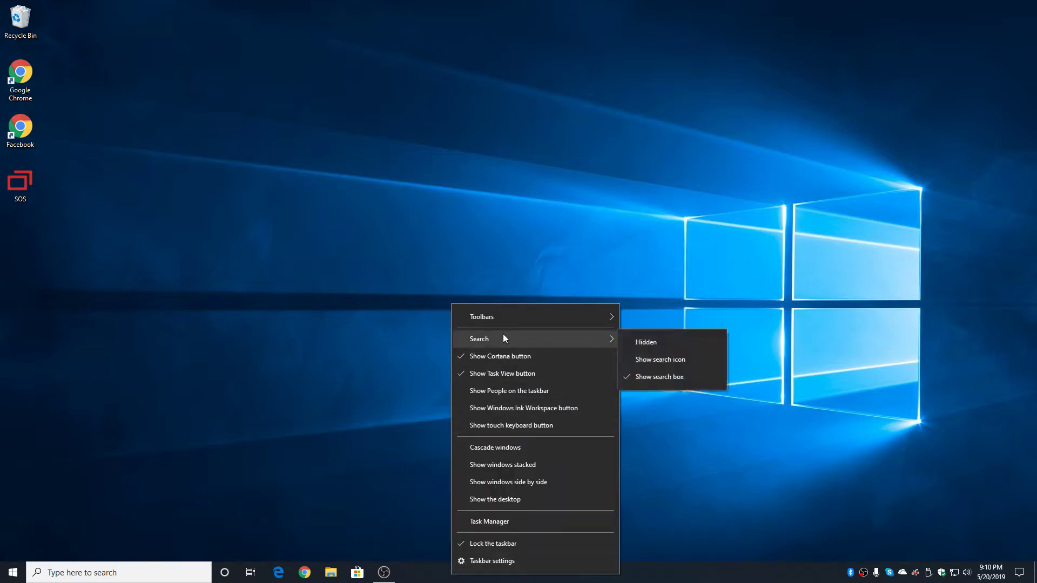
{"action": "left_click", "coordinate": [666, 363]}
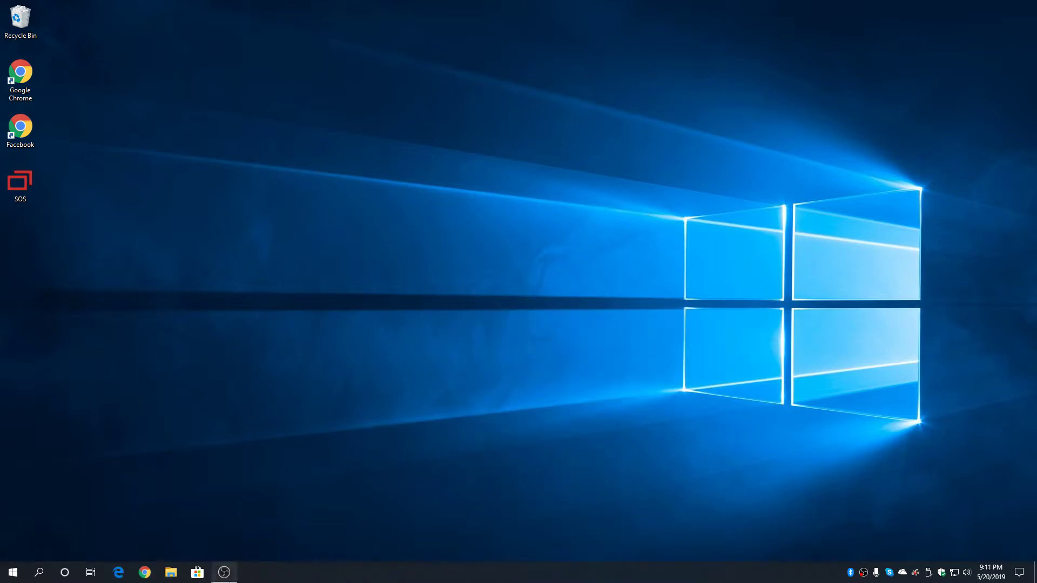
{"action": "mouse_move", "coordinate": [228, 582]}
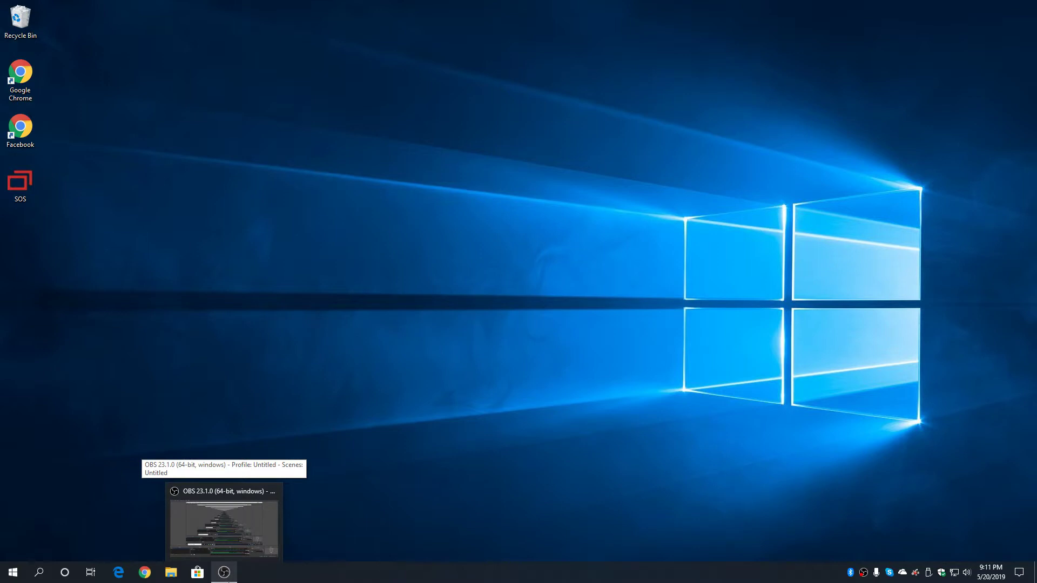
{"action": "left_click", "coordinate": [48, 579]}
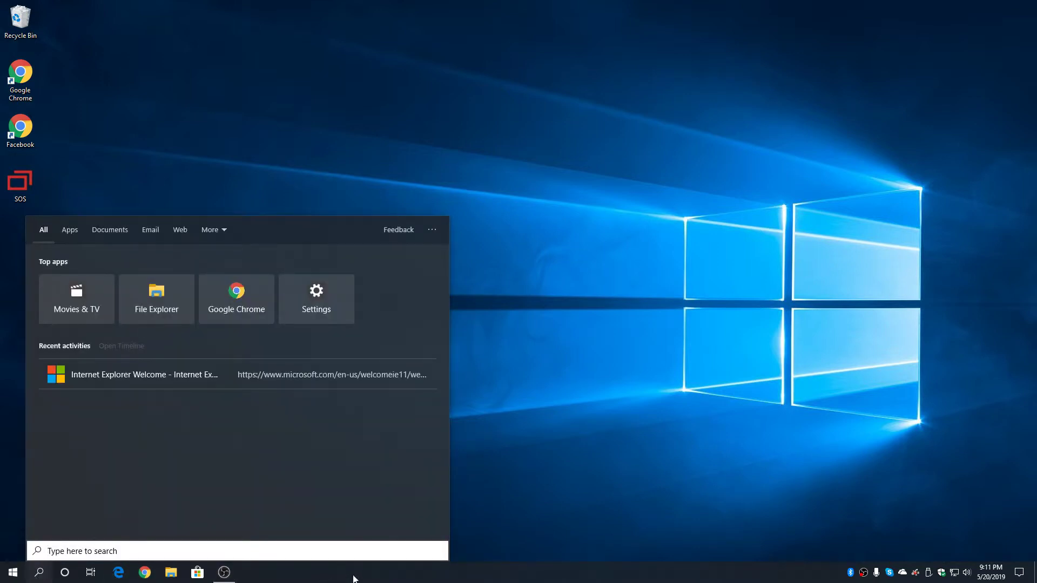
Step: Set taskbar search to Hidden so no search icon remains
{"action": "right_click", "coordinate": [354, 577]}
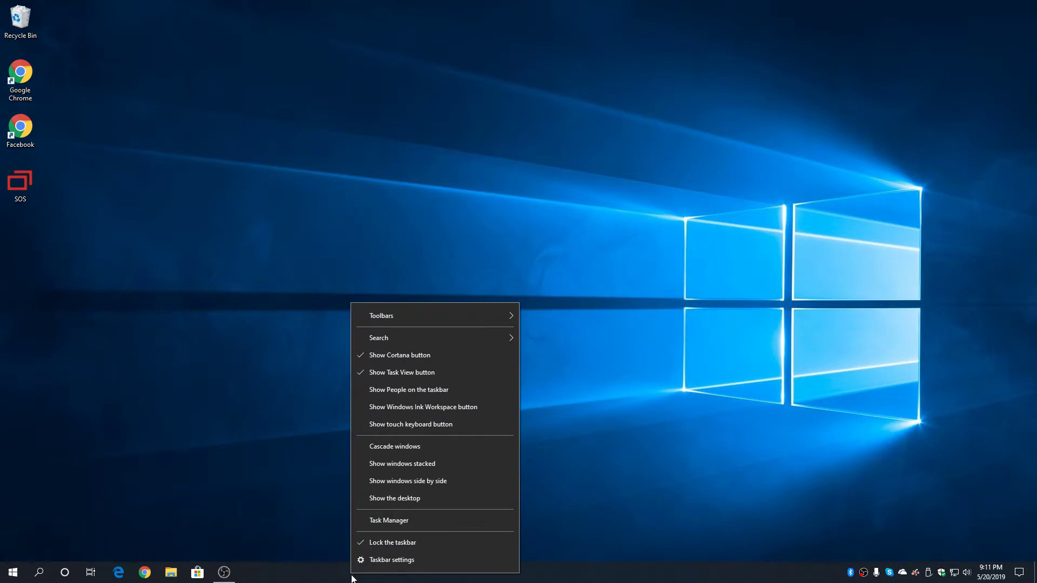
{"action": "mouse_move", "coordinate": [380, 336]}
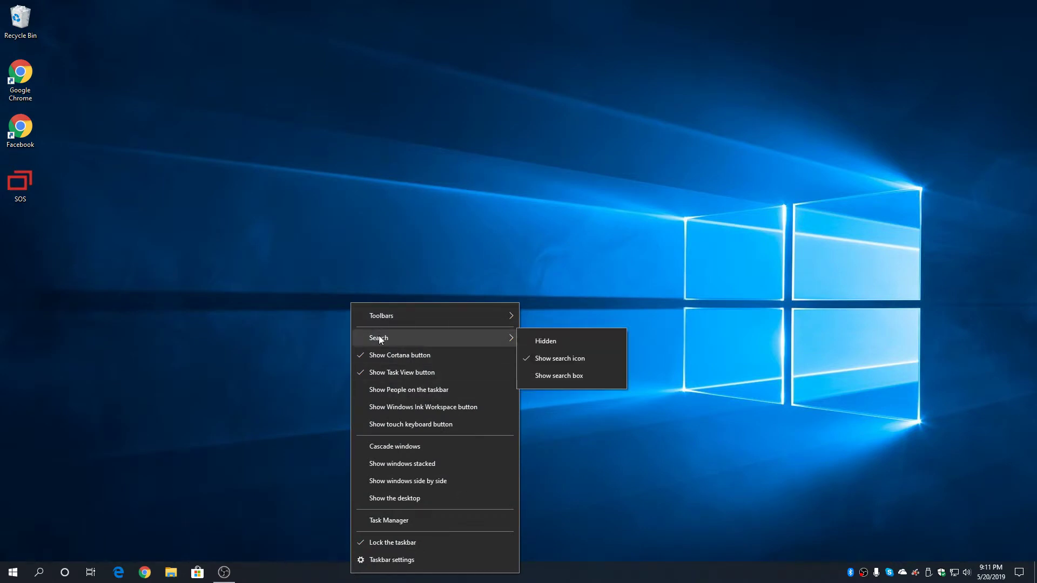
{"action": "left_click", "coordinate": [581, 349]}
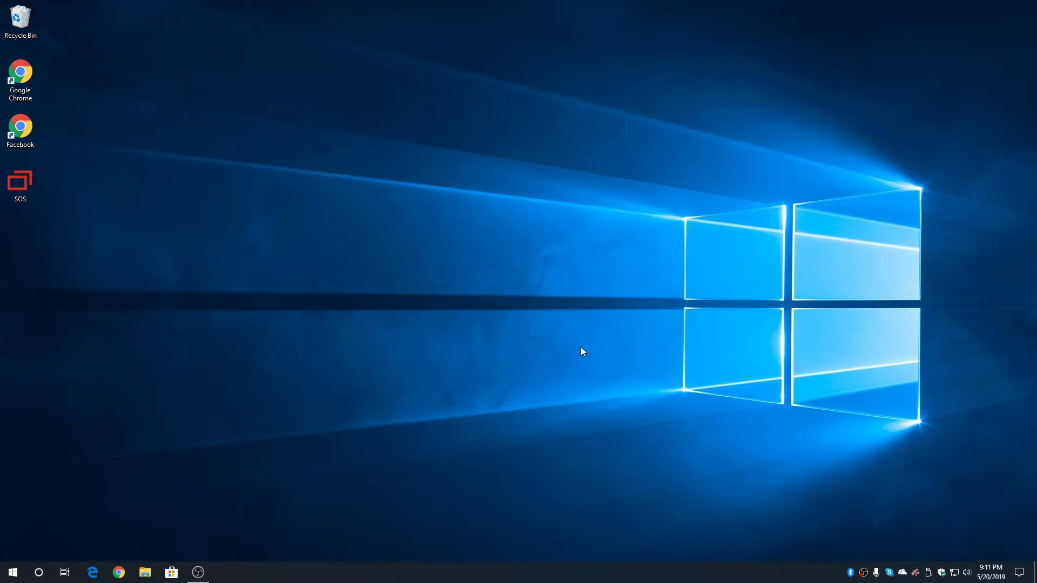
Step: Open the Start menu and scroll the alphabetical app list down and back to the top
{"action": "left_click", "coordinate": [2, 578]}
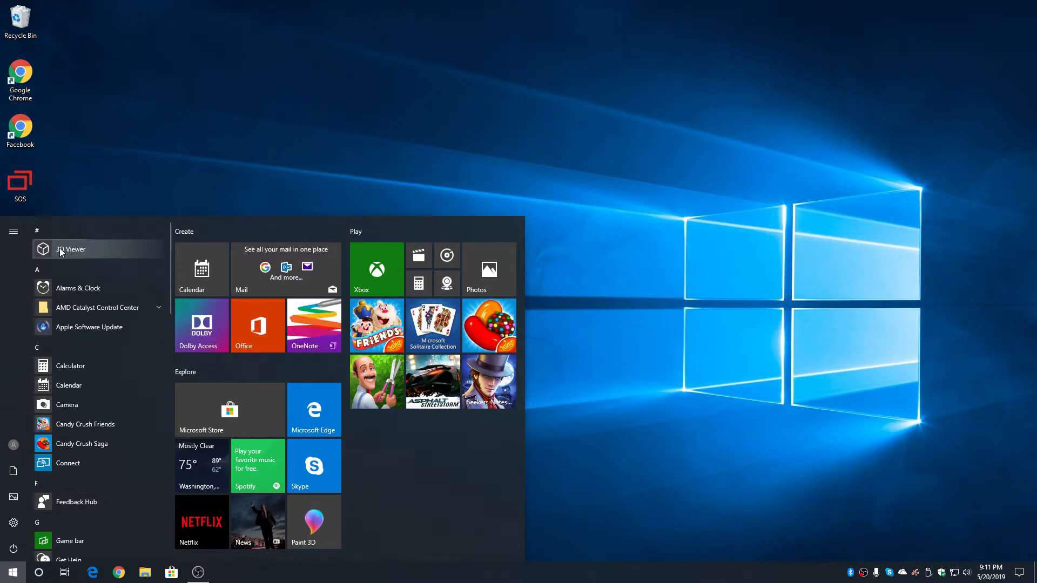
{"action": "scroll", "coordinate": [82, 267], "scroll_direction": "down", "scroll_amount": 6}
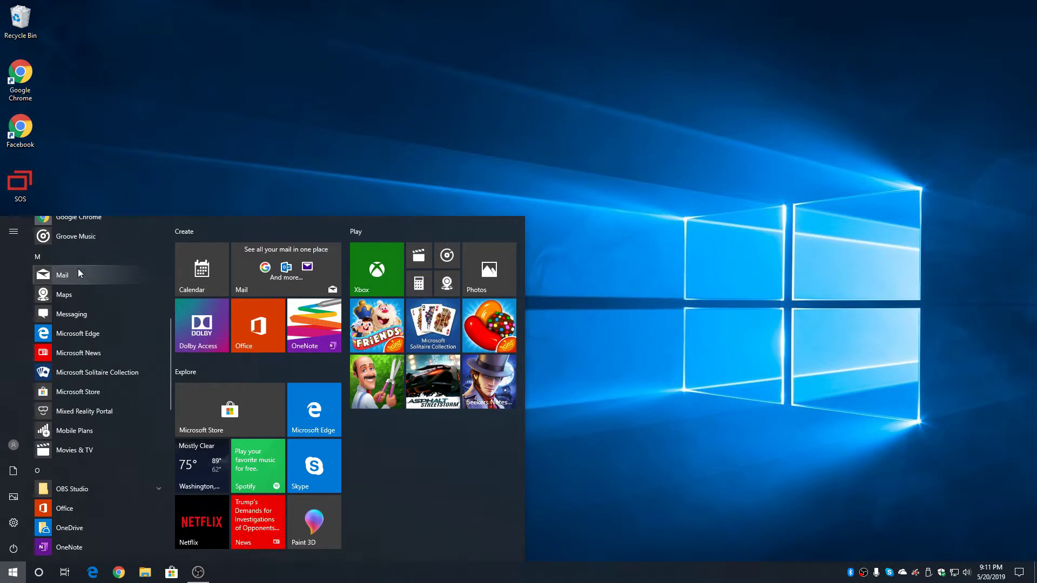
{"action": "scroll", "coordinate": [51, 351], "scroll_direction": "up", "scroll_amount": 6}
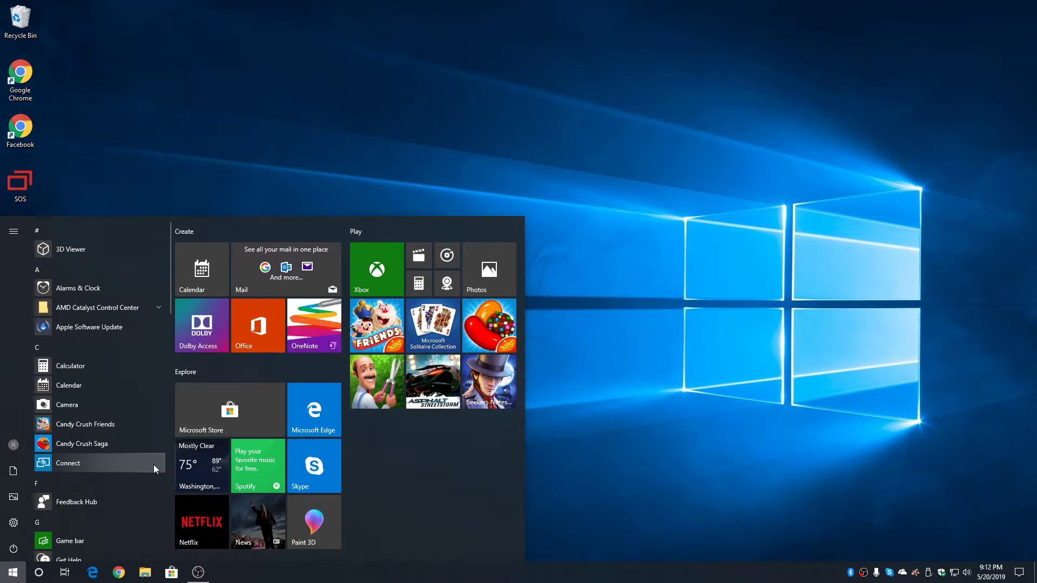
Step: Search 'internet' and pin Internet Explorer to the taskbar and to Start, then view its tile
{"action": "type", "text": "internet"}
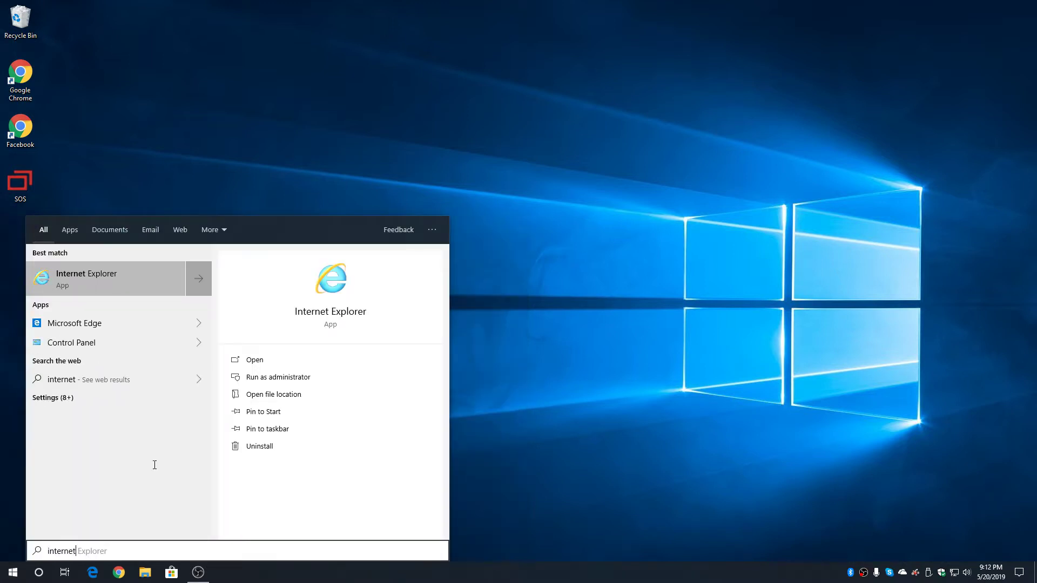
{"action": "right_click", "coordinate": [65, 278]}
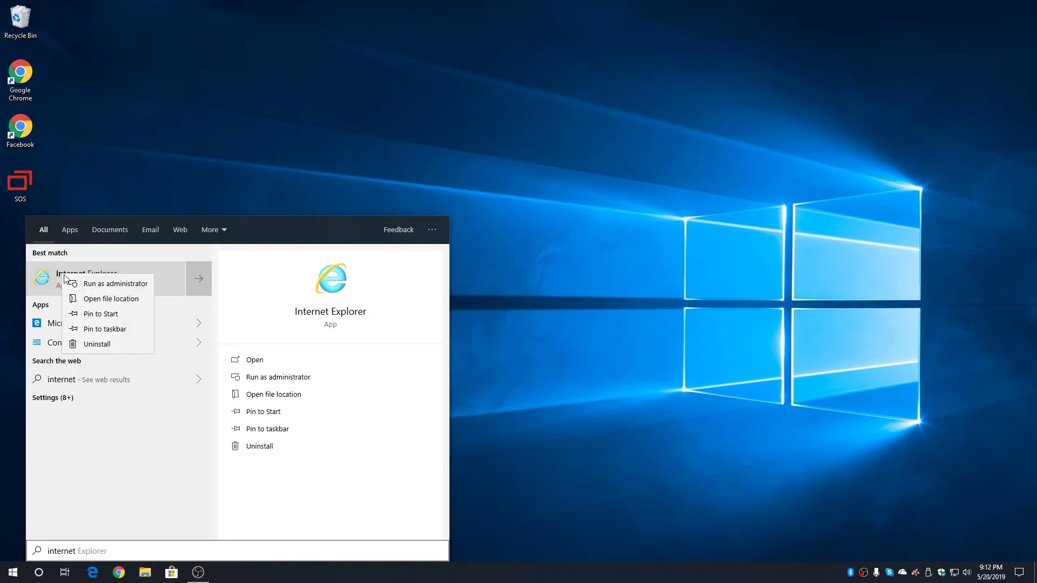
{"action": "left_click", "coordinate": [92, 329]}
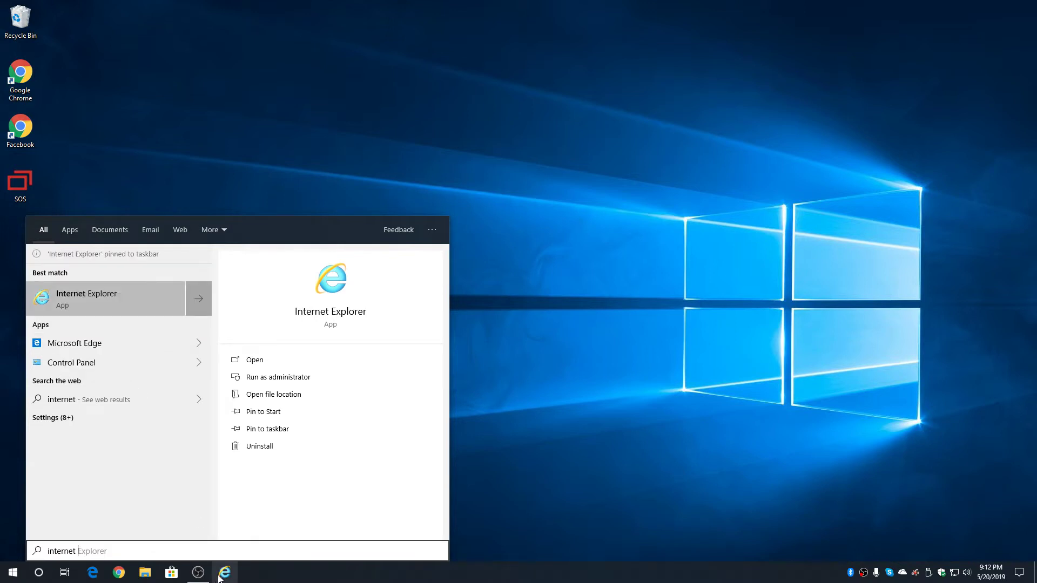
{"action": "right_click", "coordinate": [90, 292]}
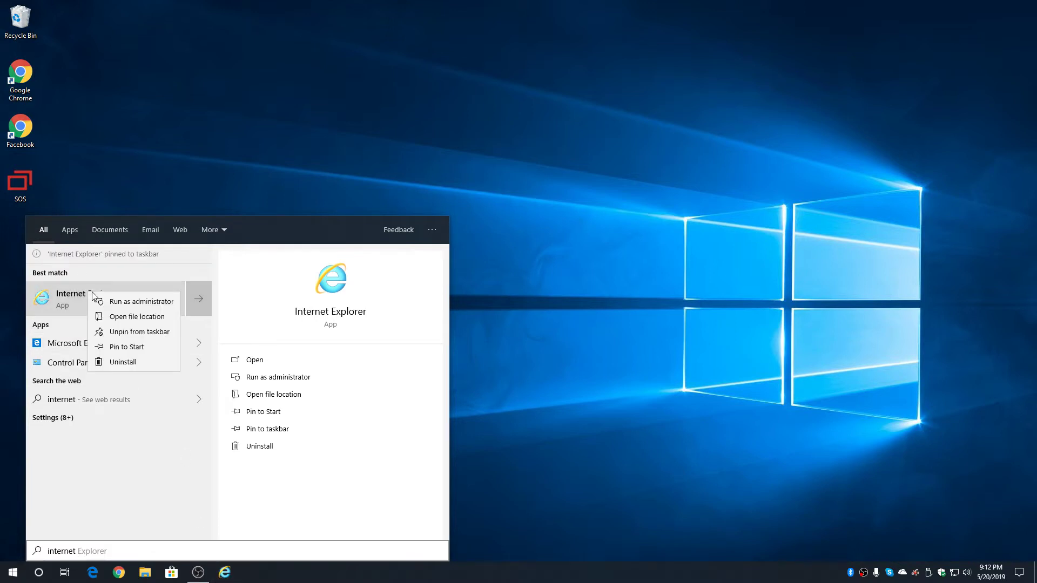
{"action": "left_click", "coordinate": [127, 348]}
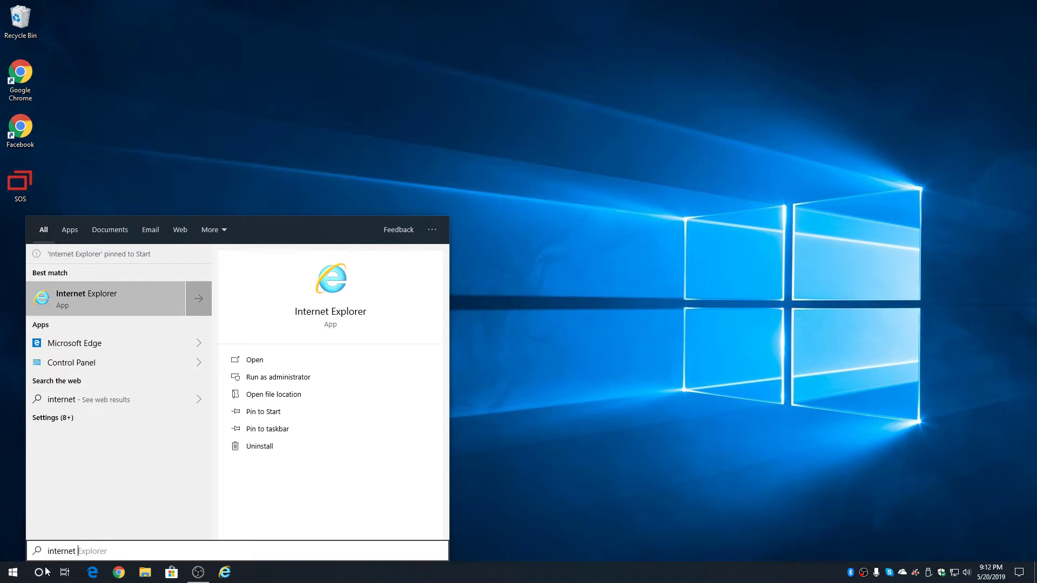
{"action": "left_click", "coordinate": [14, 574]}
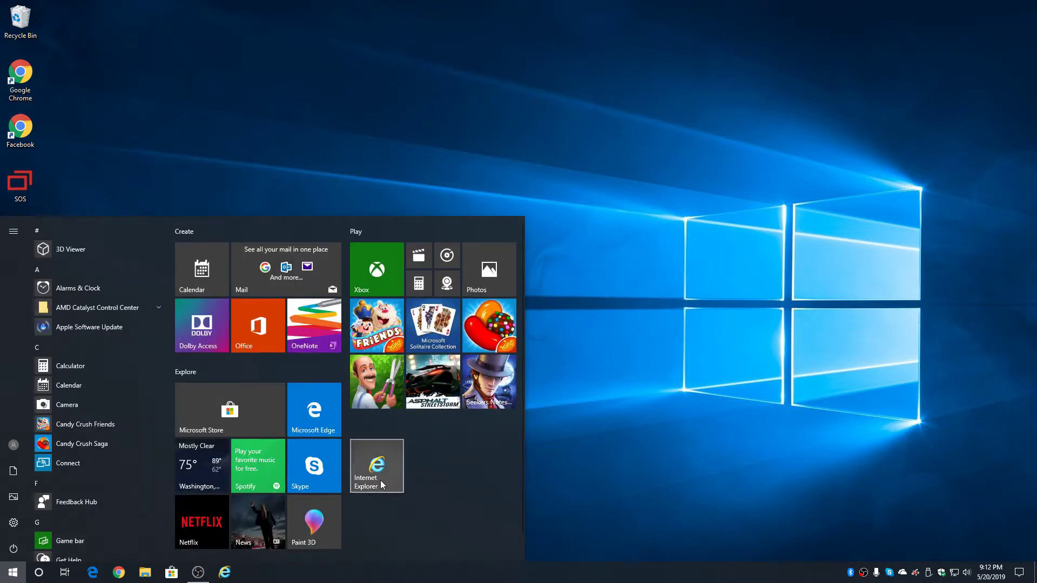
Step: Drag the Internet Explorer tile into the Create group and unpin the Office tile from Start
{"action": "left_click_drag", "start_coordinate": [380, 480], "coordinate": [214, 335]}
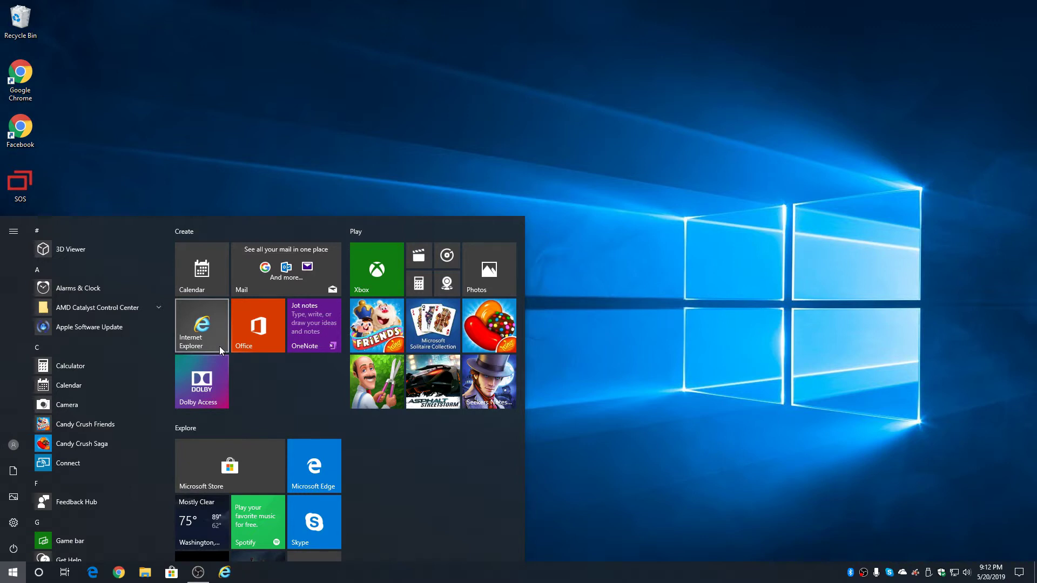
{"action": "right_click", "coordinate": [271, 322]}
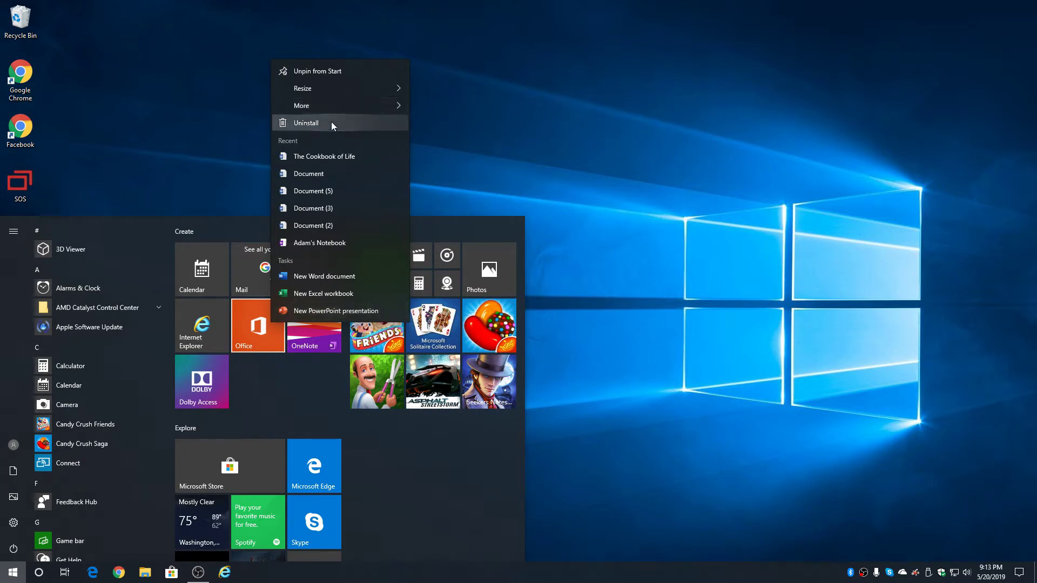
{"action": "left_click", "coordinate": [346, 73]}
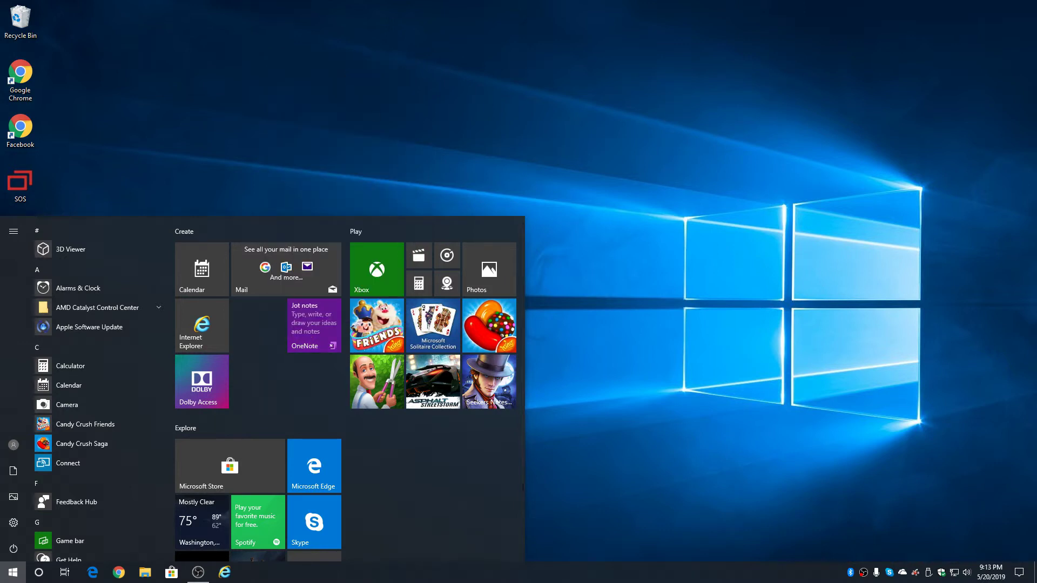
Step: Unpin Internet Explorer from the taskbar and close the Start menu
{"action": "right_click", "coordinate": [228, 577]}
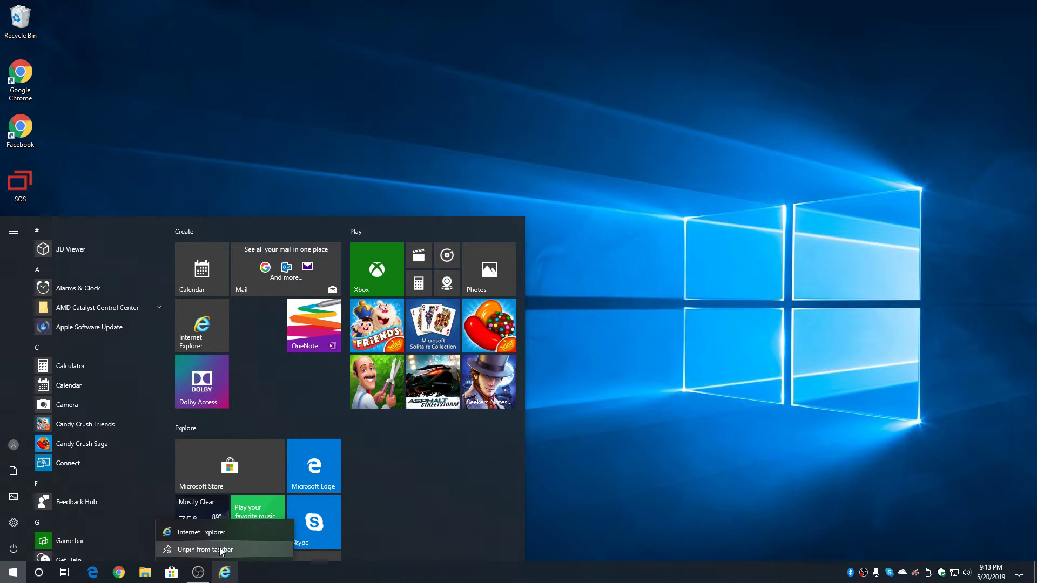
{"action": "left_click", "coordinate": [219, 548]}
{"action": "left_click", "coordinate": [582, 374]}
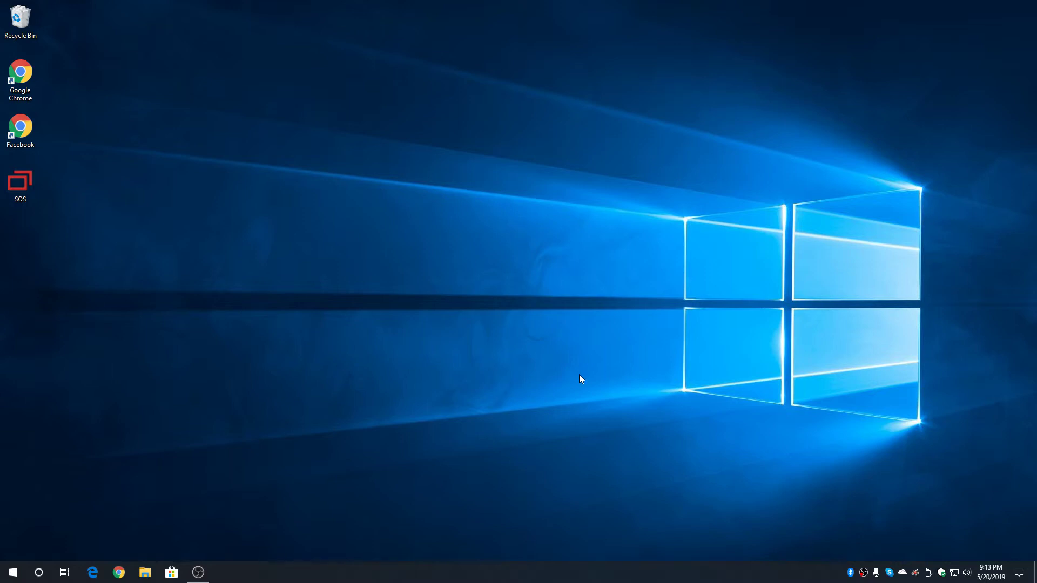
{"action": "left_click", "coordinate": [3, 576]}
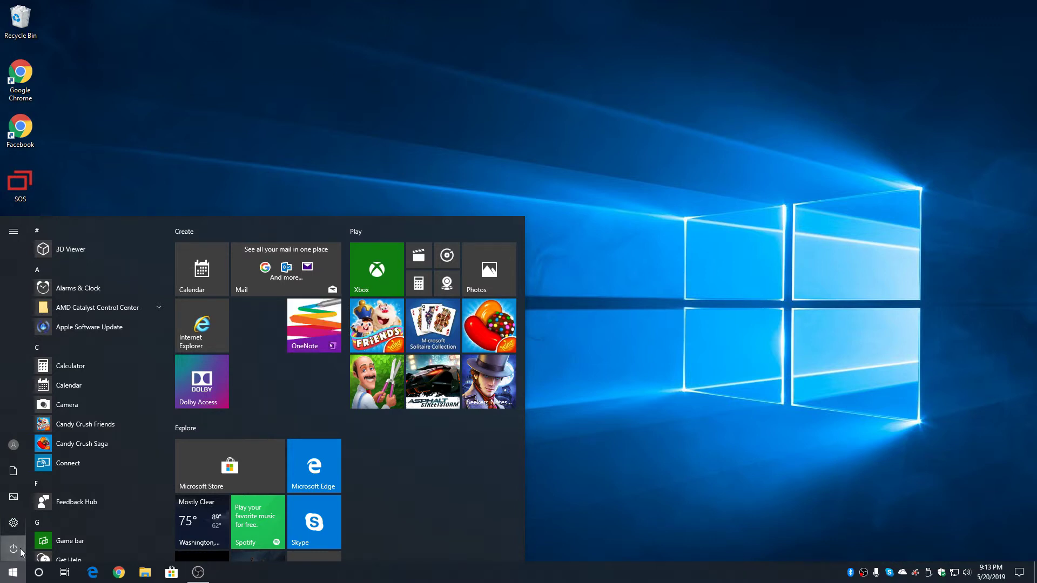
{"action": "left_click", "coordinate": [14, 549]}
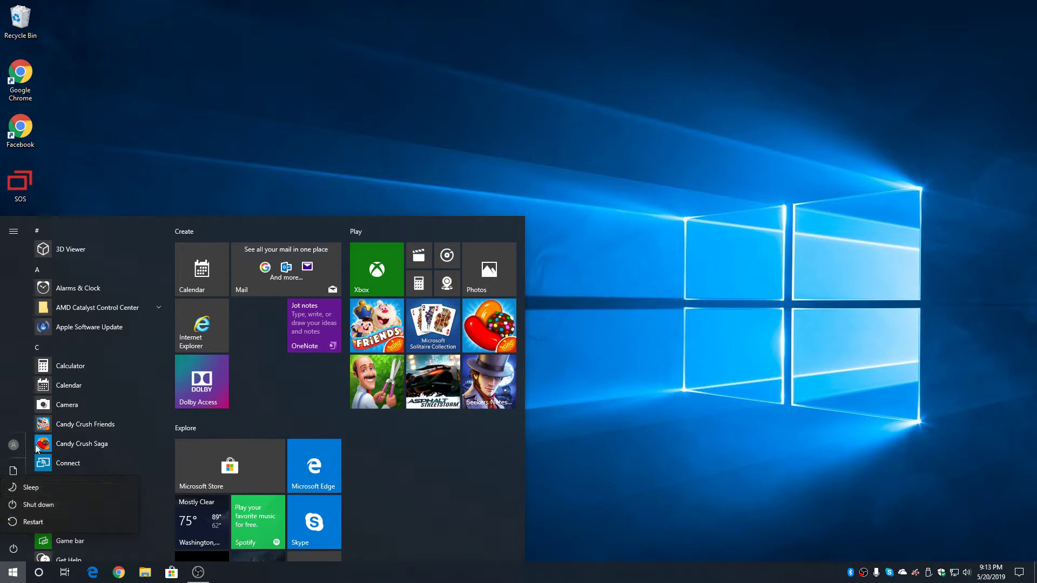
{"action": "left_click", "coordinate": [24, 400]}
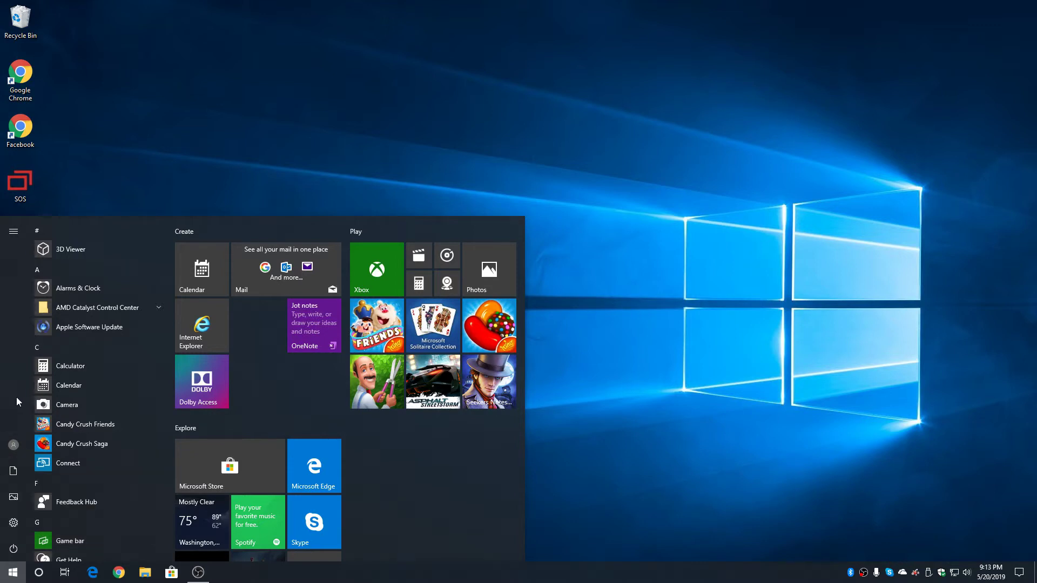
Step: Open Settings, move its window up-left, view the System display page, then return home
{"action": "left_click", "coordinate": [13, 524]}
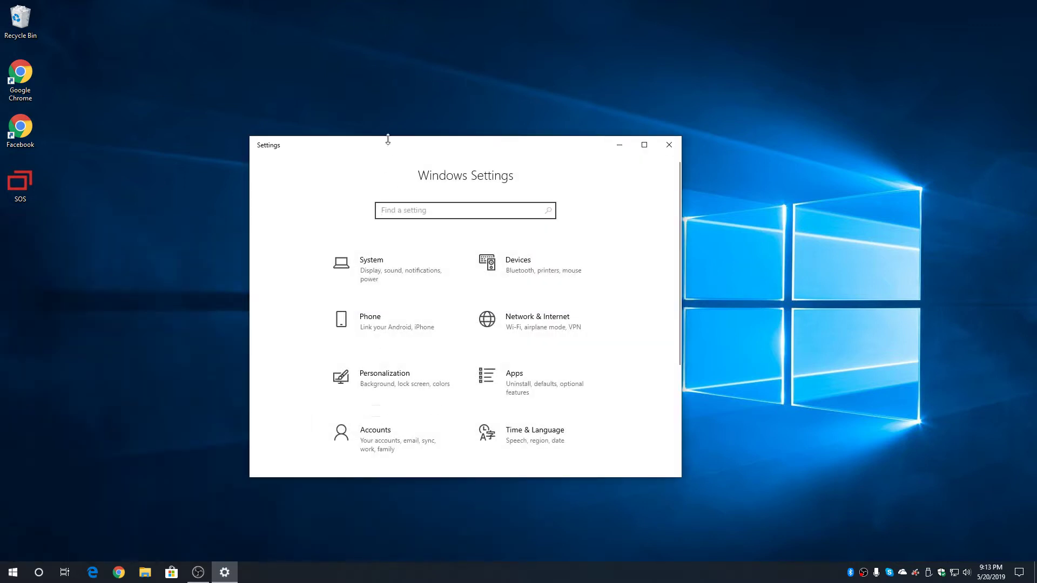
{"action": "left_click_drag", "start_coordinate": [398, 139], "coordinate": [365, 107]}
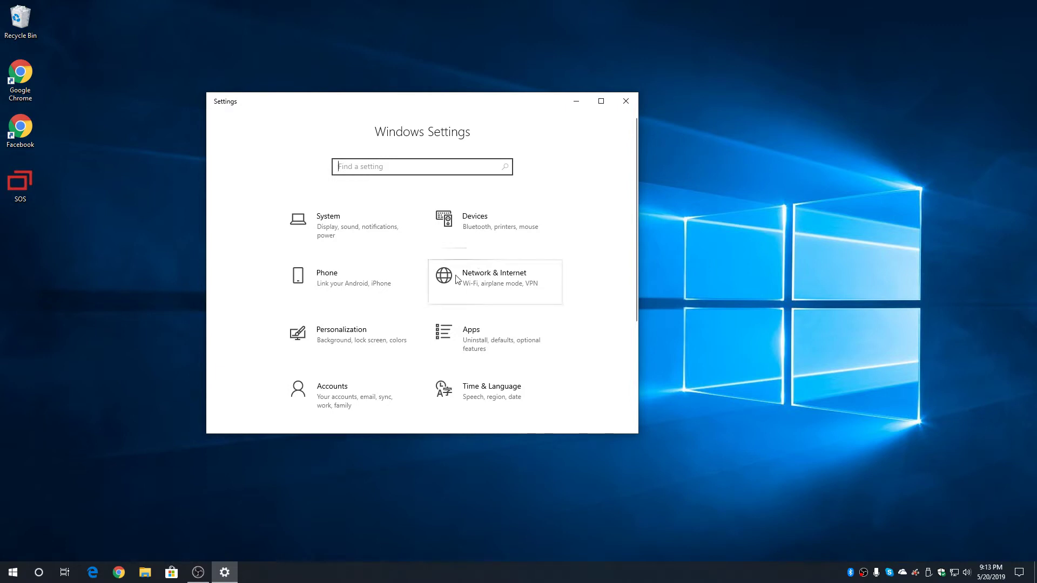
{"action": "scroll", "coordinate": [448, 273], "scroll_direction": "down", "scroll_amount": 1}
{"action": "scroll", "coordinate": [454, 273], "scroll_direction": "up", "scroll_amount": 1}
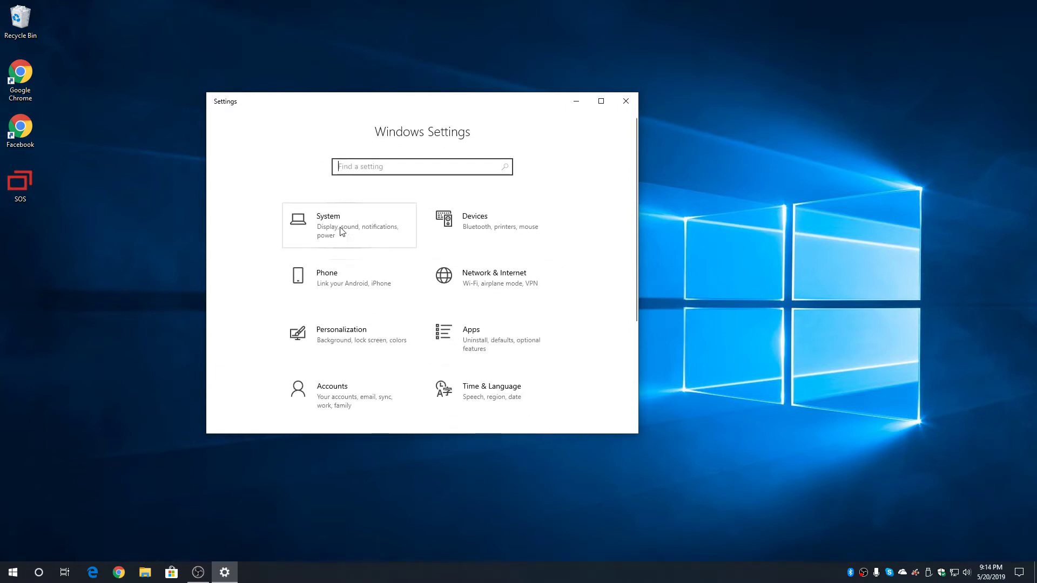
{"action": "left_click", "coordinate": [342, 232]}
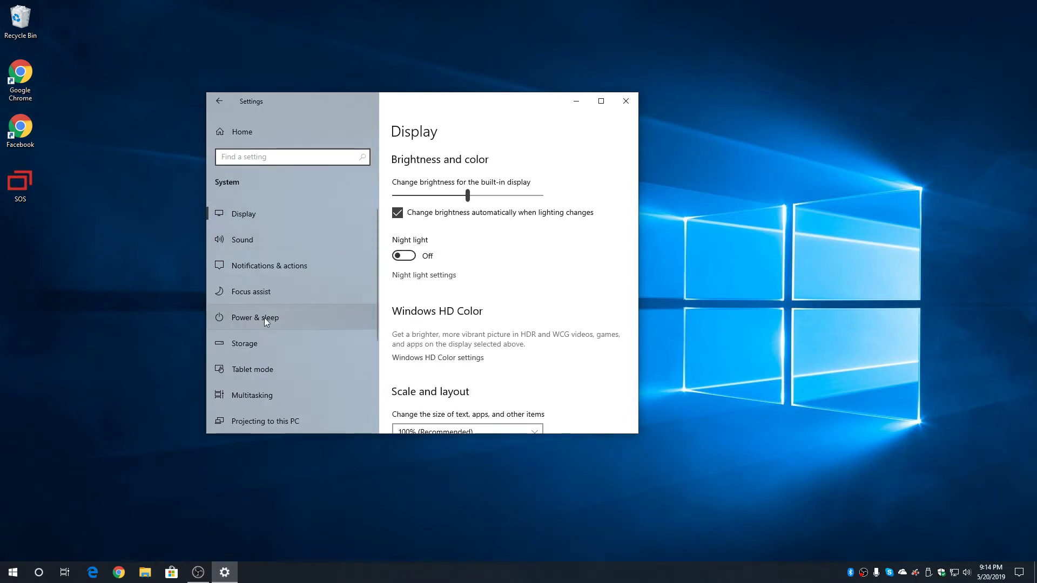
{"action": "left_click", "coordinate": [217, 102]}
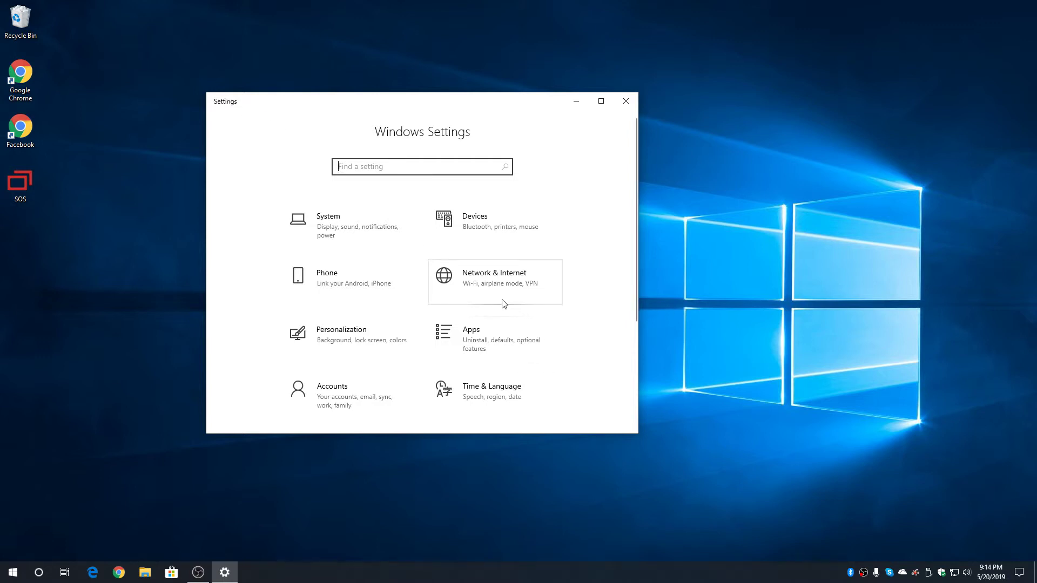
{"action": "left_click", "coordinate": [13, 572]}
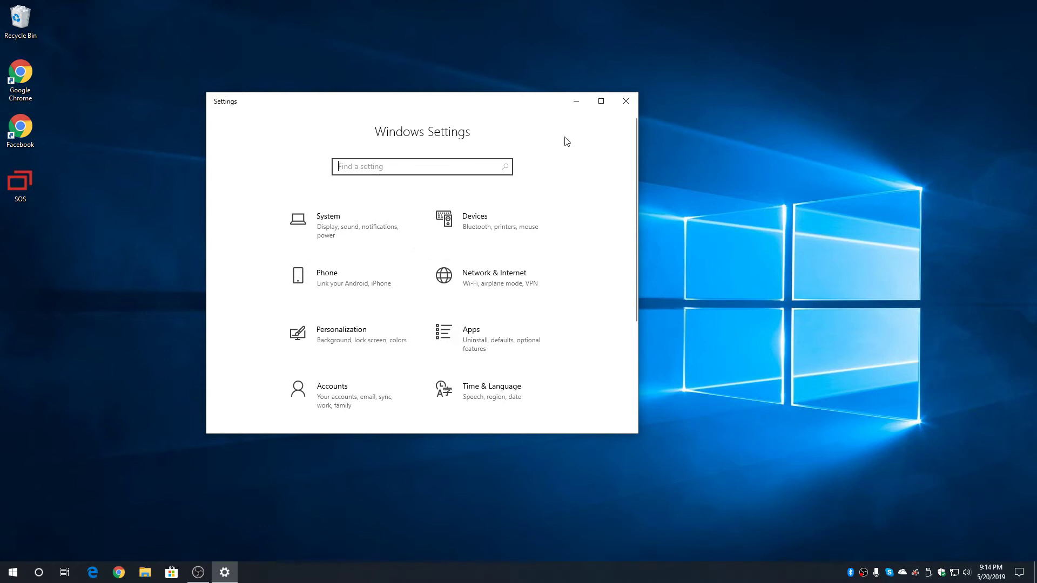
Step: Run Check for updates under Update & Security, then close the Settings window
{"action": "scroll", "coordinate": [432, 245], "scroll_direction": "down", "scroll_amount": 3}
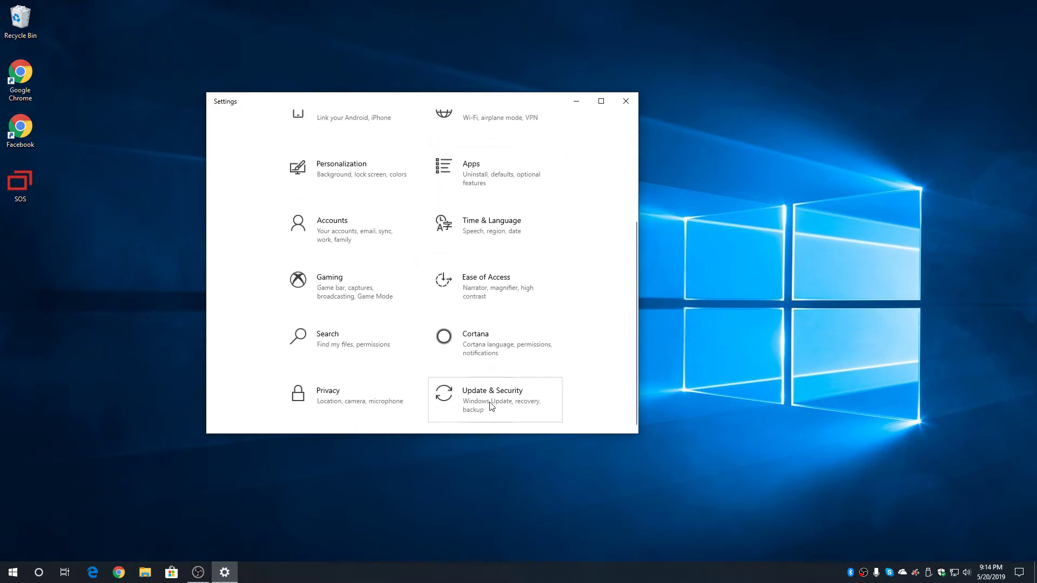
{"action": "left_click", "coordinate": [492, 407]}
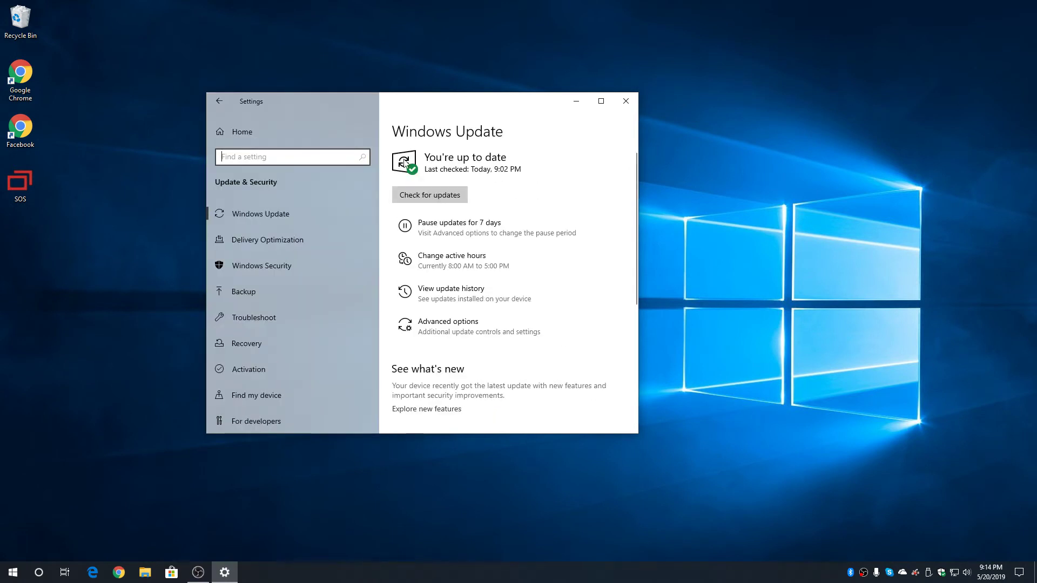
{"action": "left_click", "coordinate": [411, 193]}
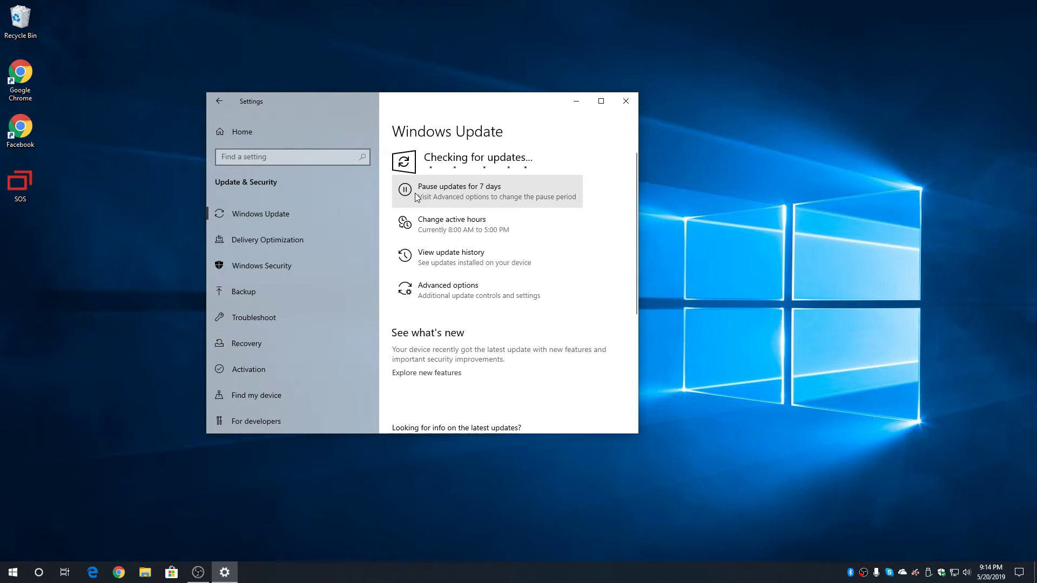
{"action": "left_click", "coordinate": [625, 103]}
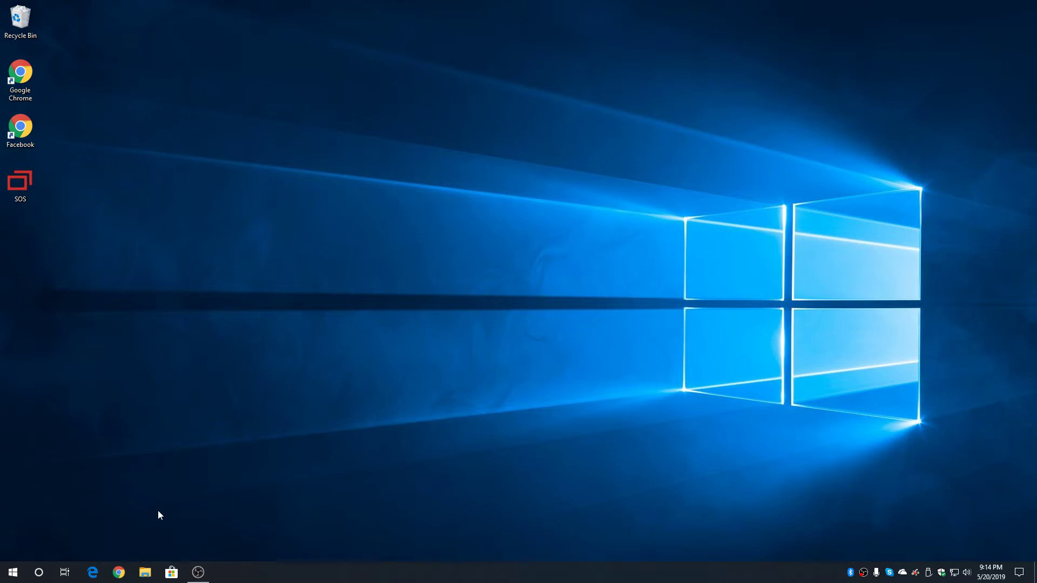
Step: Set the taskbar search to show a search box
{"action": "right_click", "coordinate": [292, 573]}
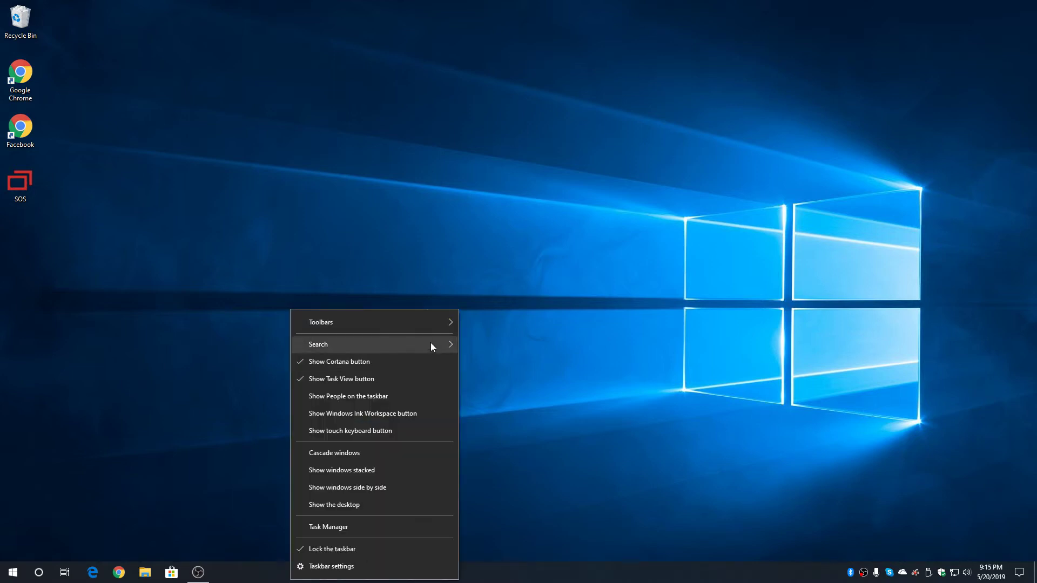
{"action": "mouse_move", "coordinate": [432, 343]}
{"action": "left_click", "coordinate": [500, 382]}
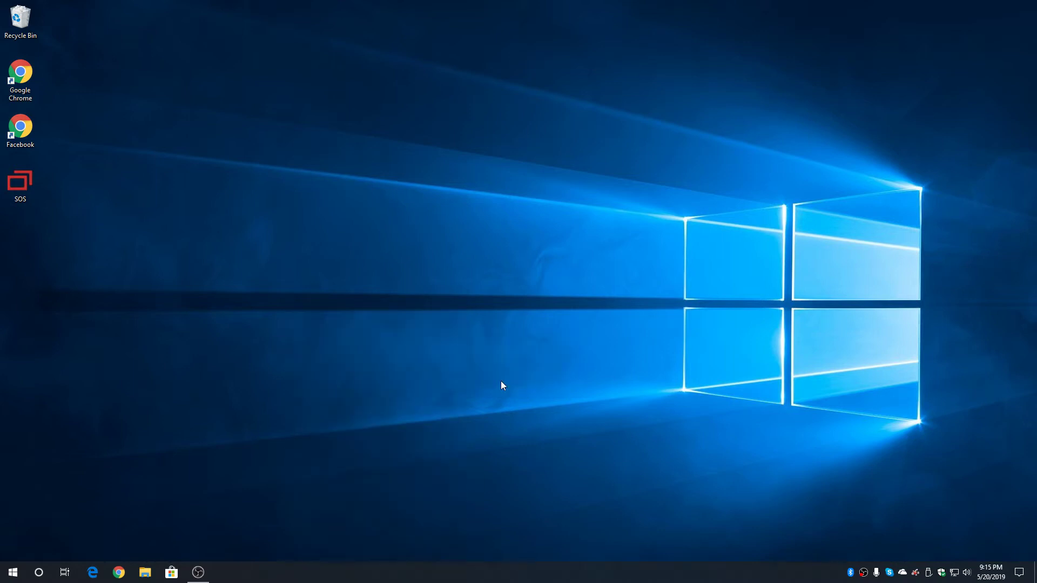
Step: Search 'control' from Start and launch Control Panel
{"action": "left_click", "coordinate": [19, 575]}
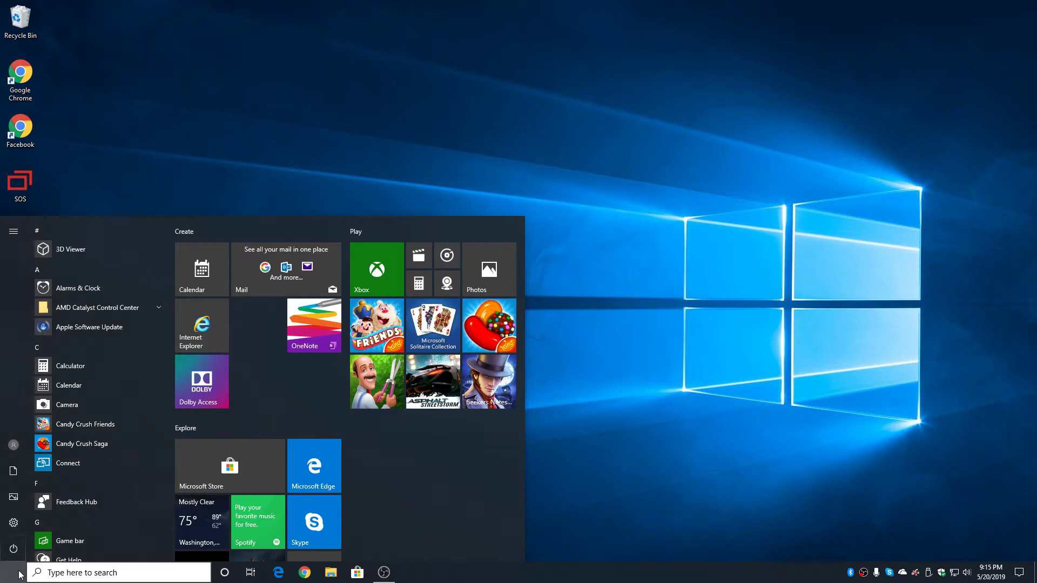
{"action": "type", "text": "control"}
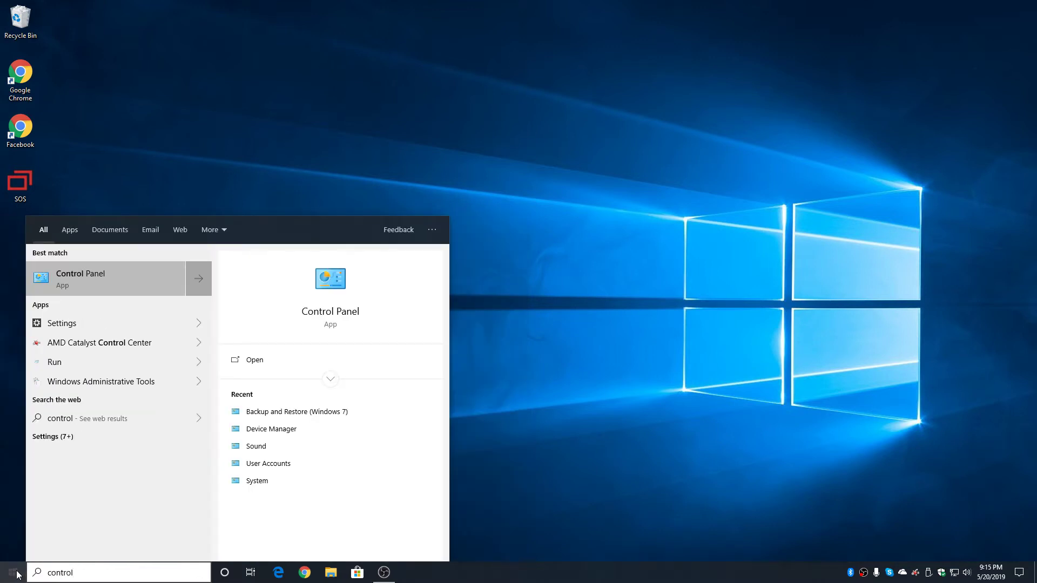
{"action": "left_click", "coordinate": [66, 278]}
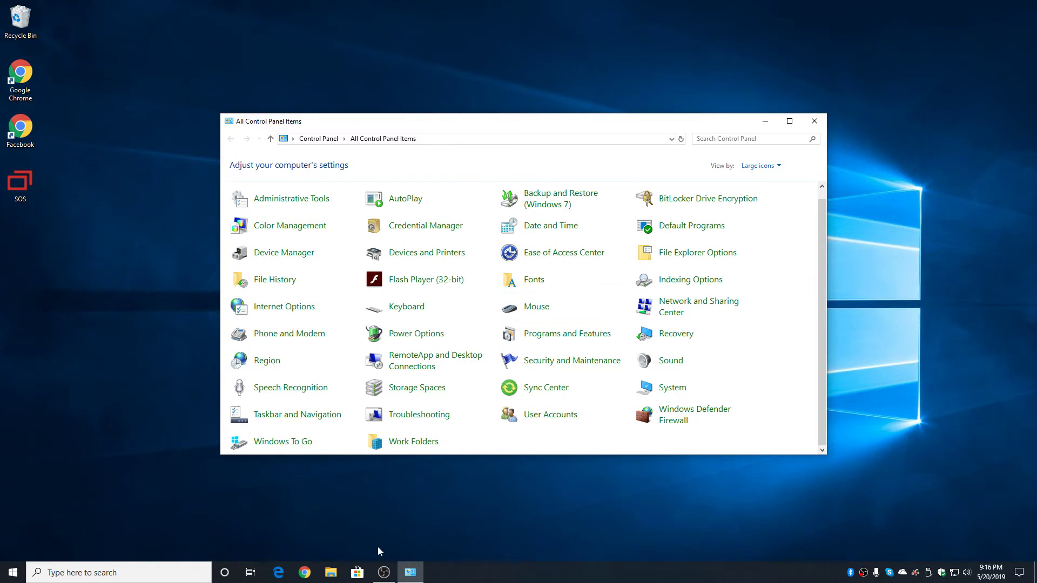
Step: Open File Explorer from its taskbar icon to show Quick access
{"action": "left_click", "coordinate": [327, 573]}
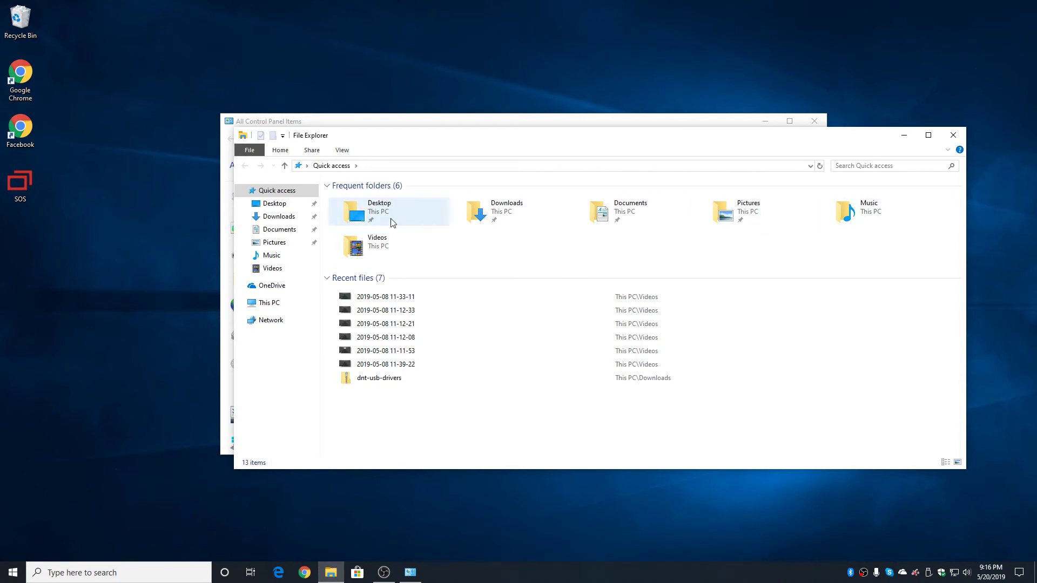
Step: Show This PC's seven folders and three drives, including Local Disk (C:) with 197 GB free
{"action": "left_click", "coordinate": [274, 305]}
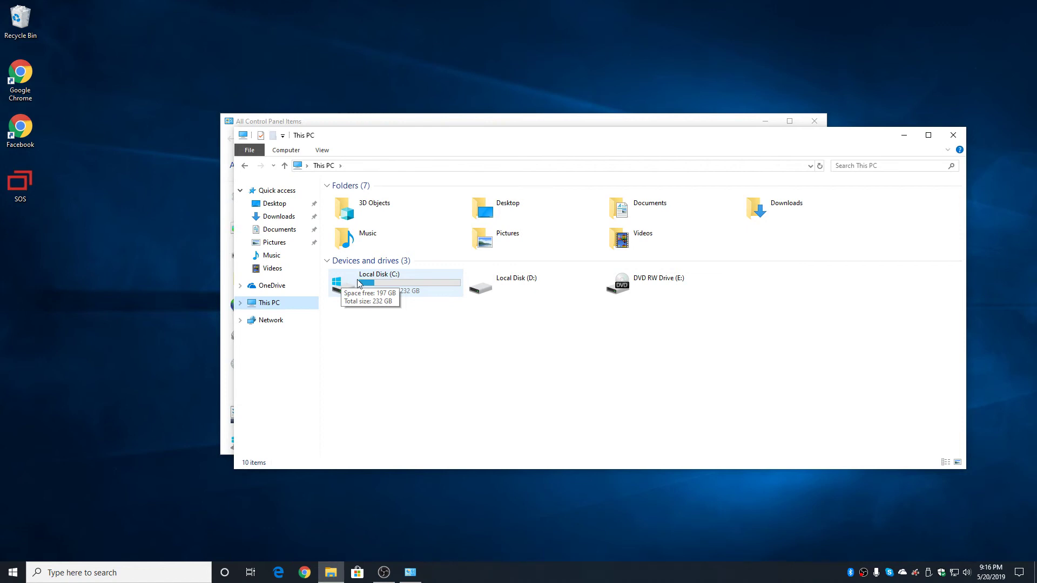
Step: Set Folder Options so File Explorer opens to This PC, then close the Explorer window
{"action": "left_click", "coordinate": [322, 151]}
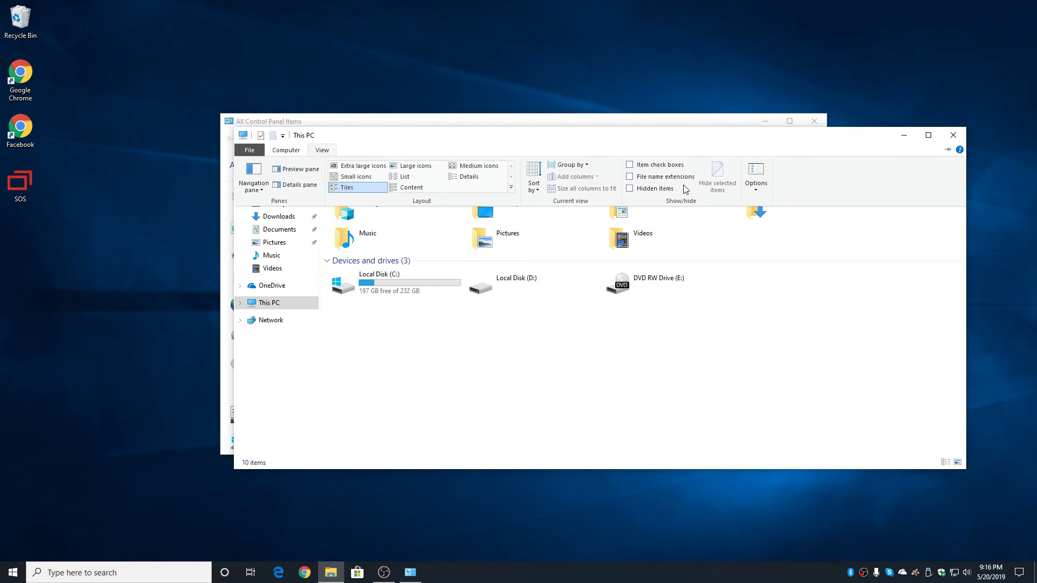
{"action": "left_click", "coordinate": [761, 171]}
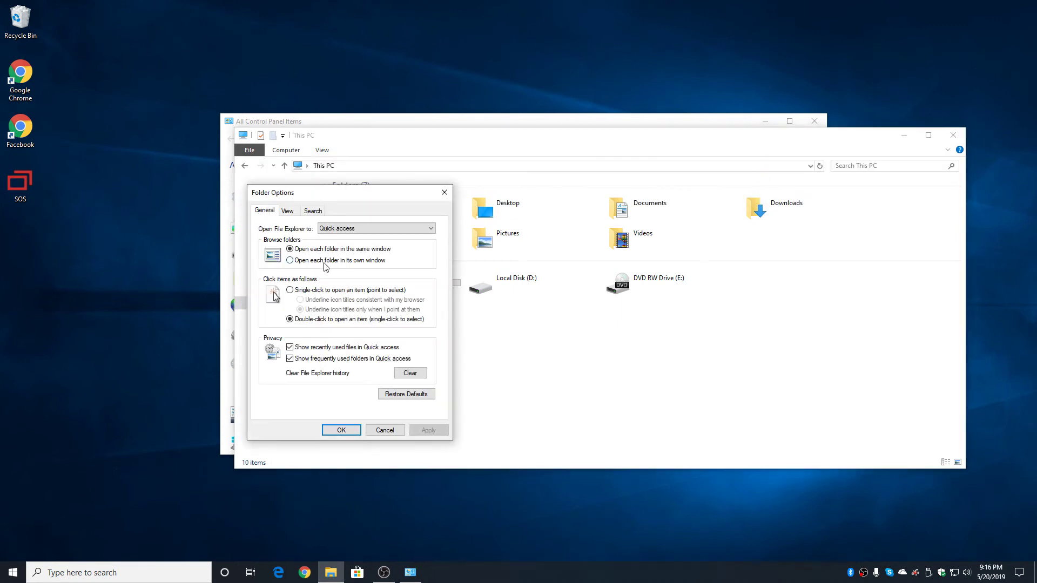
{"action": "left_click", "coordinate": [328, 230]}
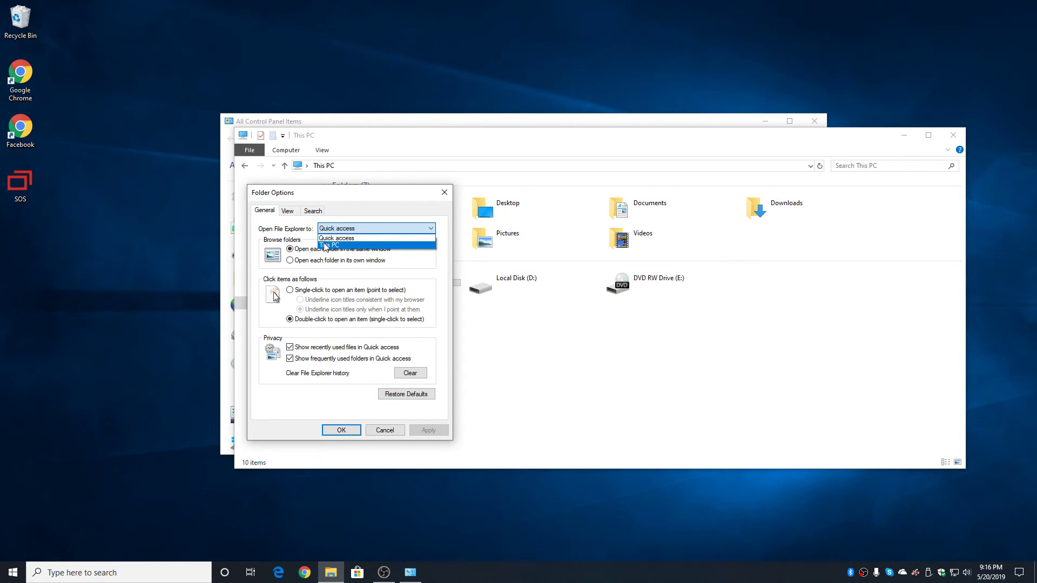
{"action": "left_click", "coordinate": [326, 247]}
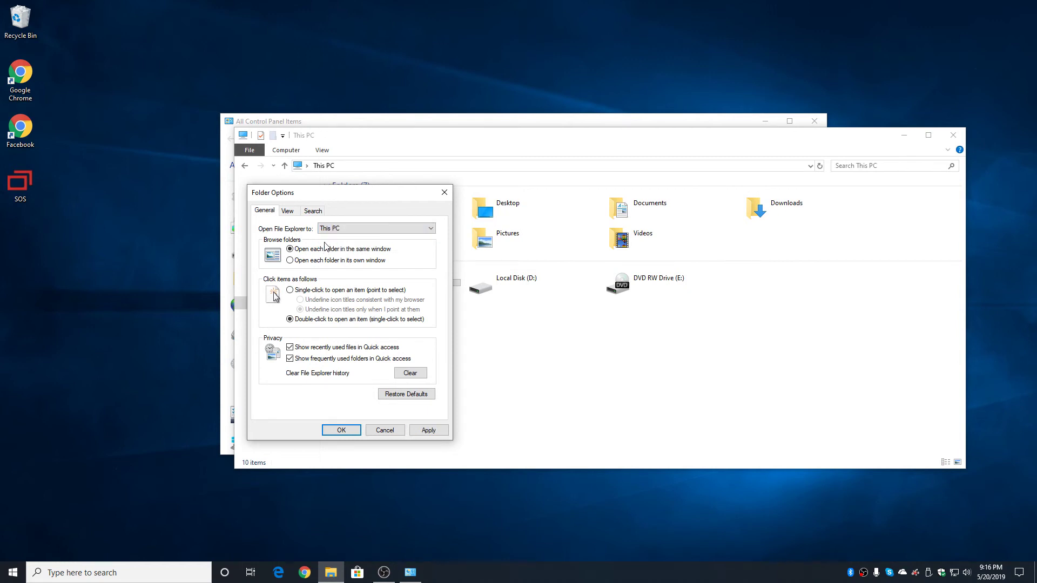
{"action": "left_click", "coordinate": [350, 431]}
{"action": "left_click", "coordinate": [954, 135]}
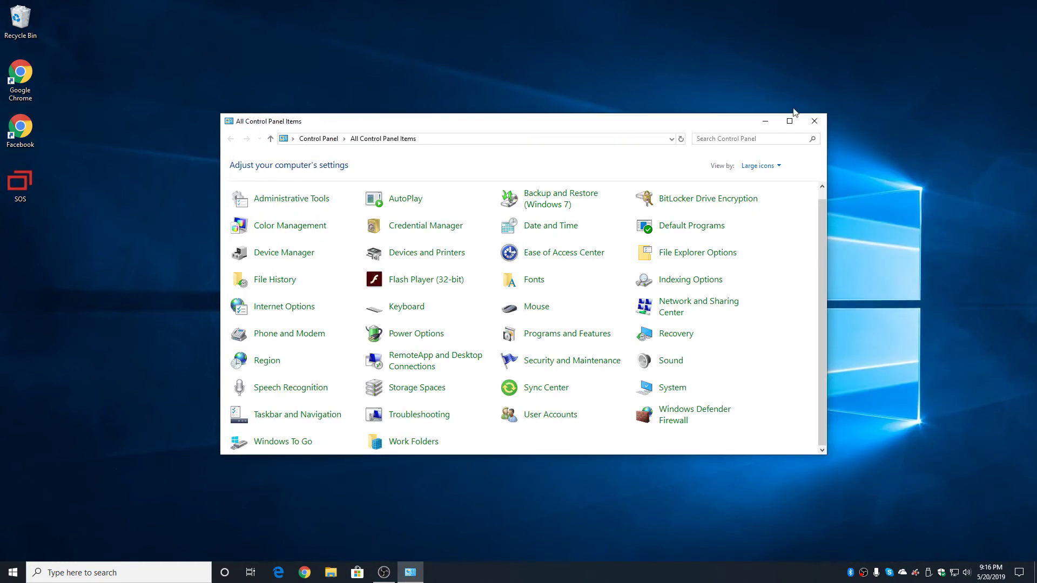
Step: Close Control Panel, reopen File Explorer to confirm it starts at This PC, then close it
{"action": "left_click", "coordinate": [814, 121]}
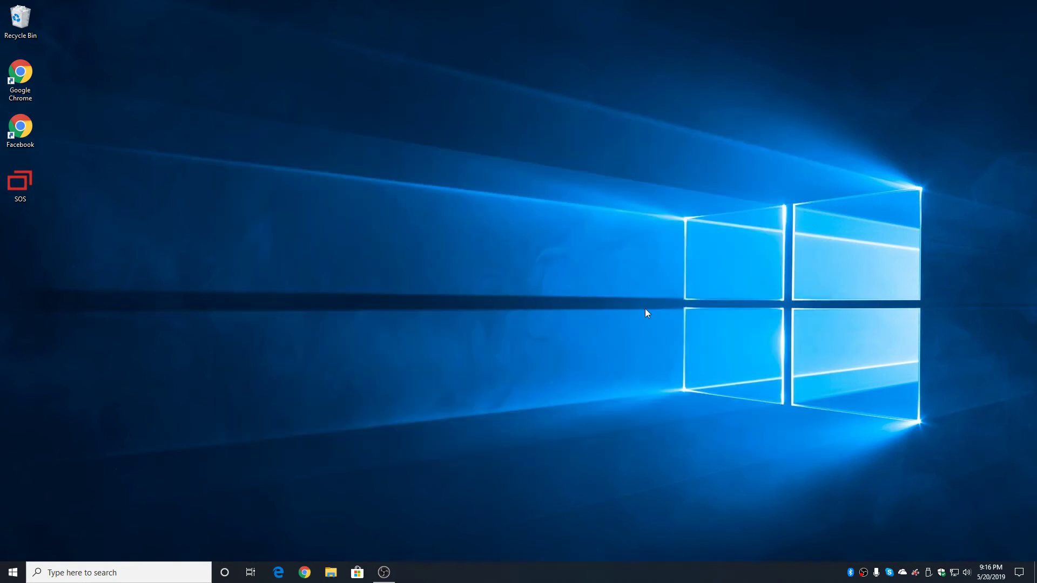
{"action": "left_click", "coordinate": [334, 576]}
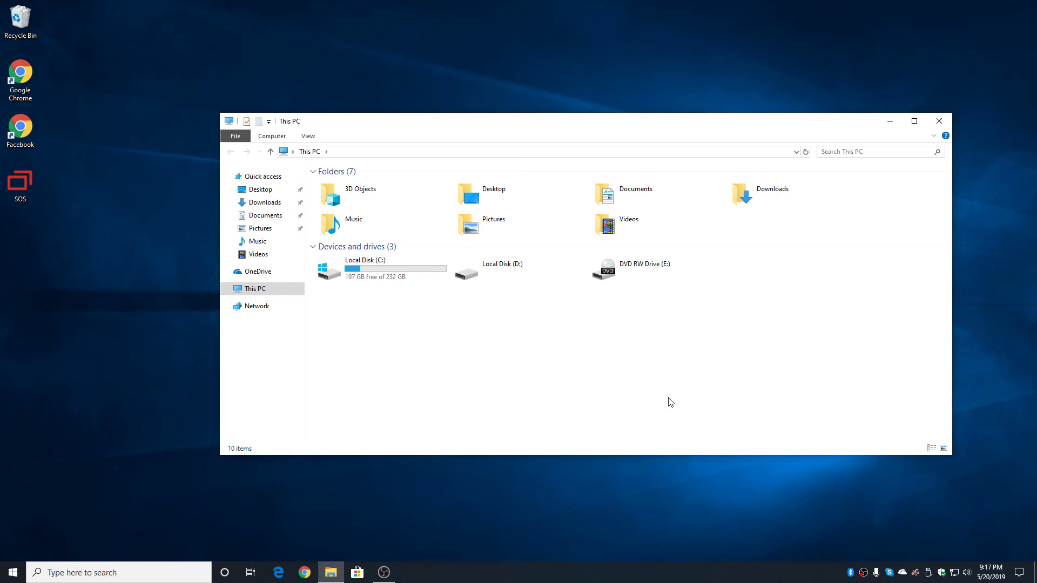
{"action": "left_click", "coordinate": [940, 121]}
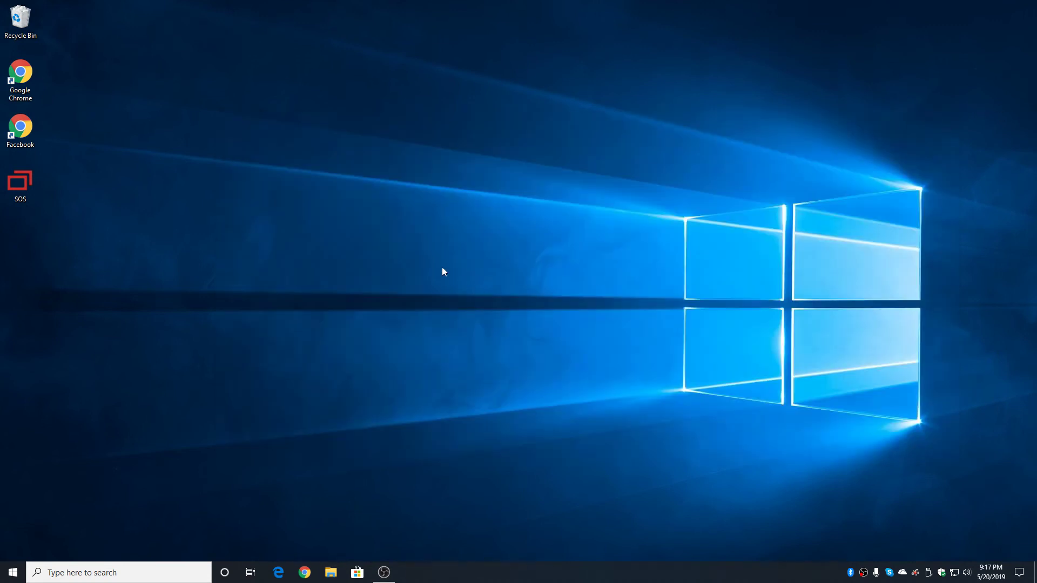
{"action": "right_click", "coordinate": [463, 231]}
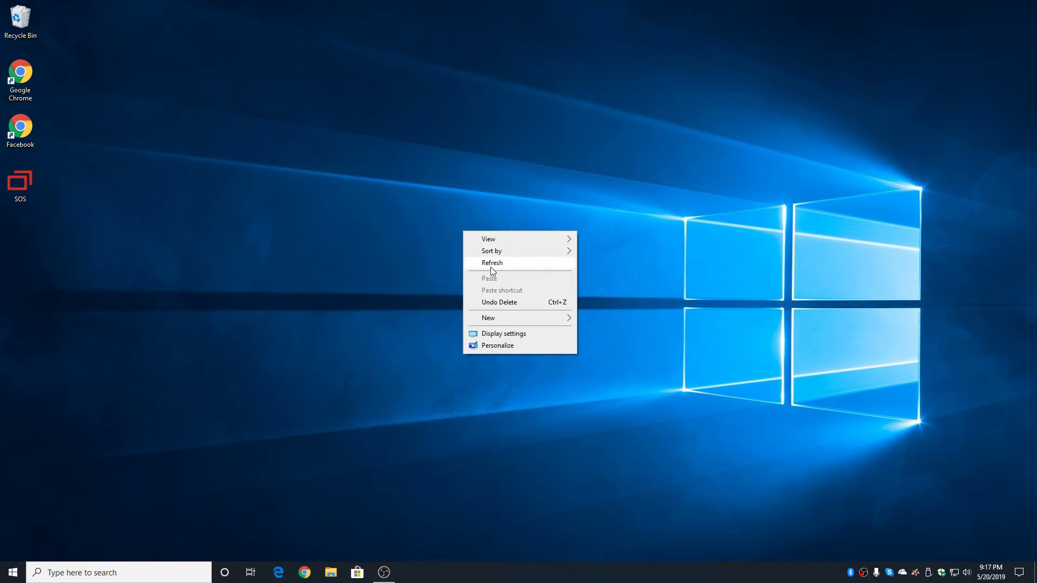
{"action": "left_click", "coordinate": [485, 345]}
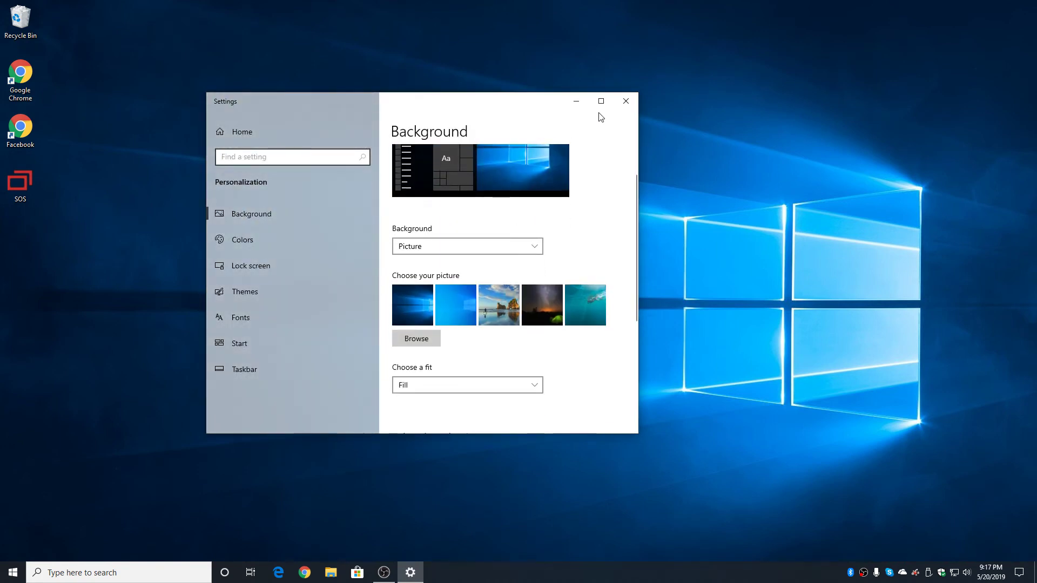
{"action": "left_click", "coordinate": [628, 102]}
{"action": "right_click", "coordinate": [527, 270]}
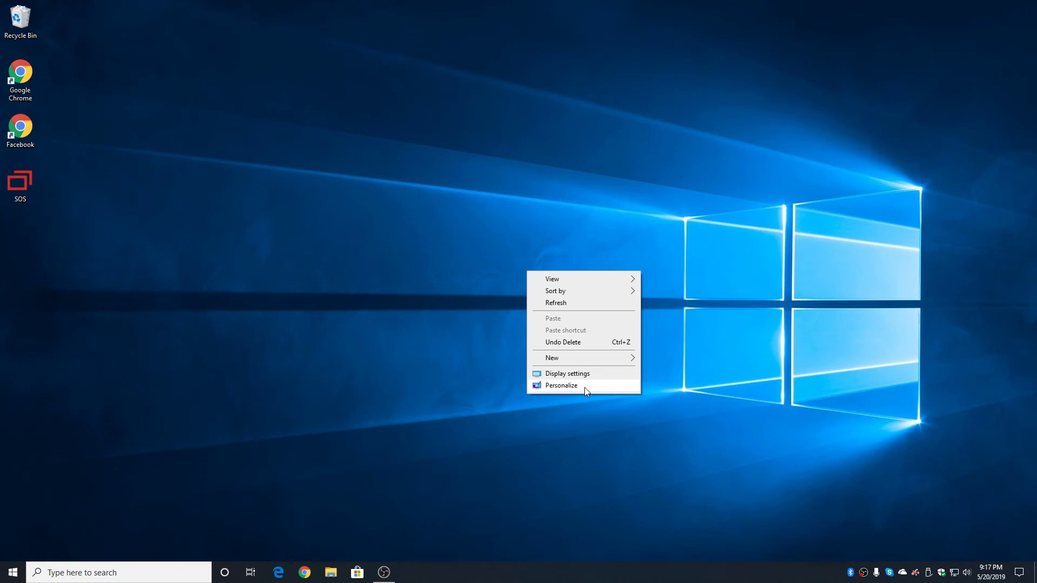
{"action": "left_click", "coordinate": [595, 372]}
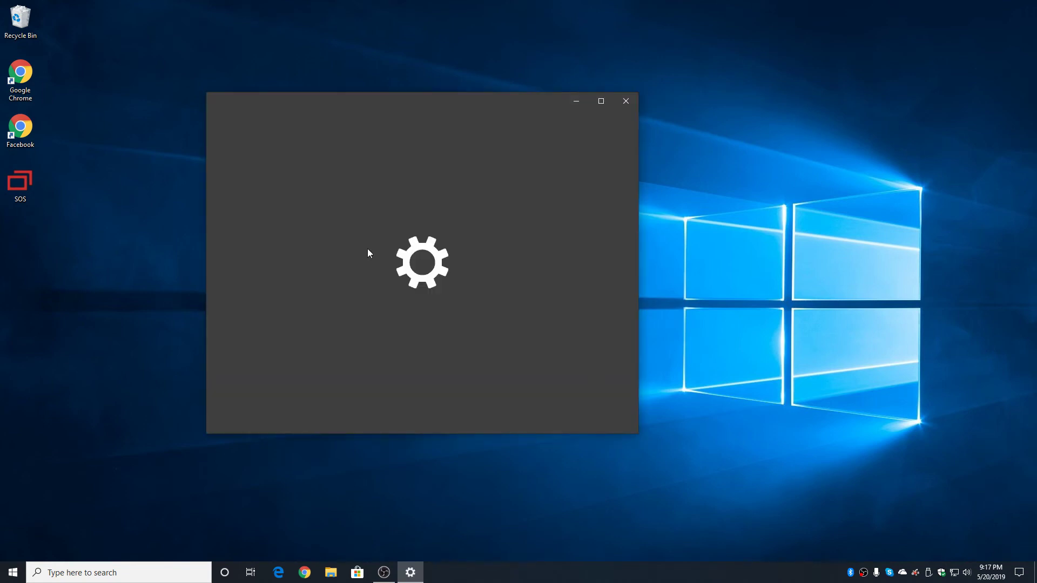
{"action": "scroll", "coordinate": [457, 305], "scroll_direction": "down", "scroll_amount": 3}
{"action": "scroll", "coordinate": [457, 304], "scroll_direction": "down", "scroll_amount": 3}
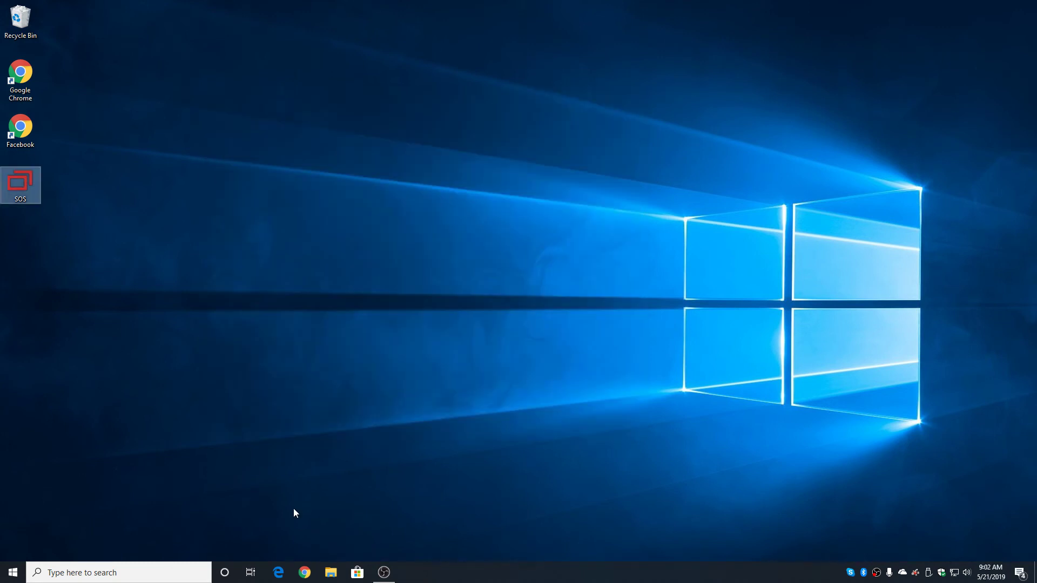
Step: Uninstall Candy Crush Friends through Apps & features, then close Settings
{"action": "right_click", "coordinate": [18, 577]}
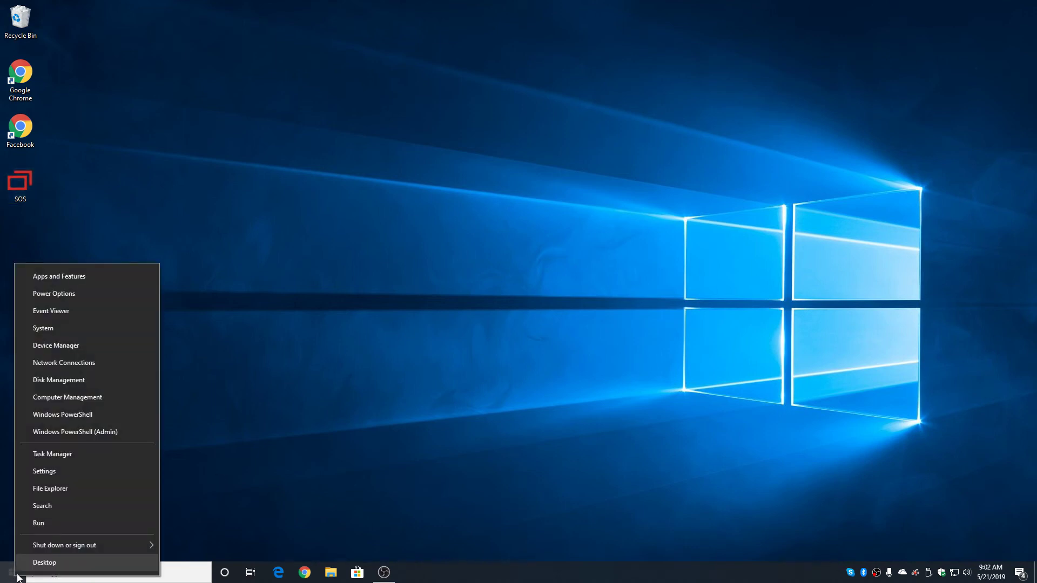
{"action": "left_click", "coordinate": [84, 277]}
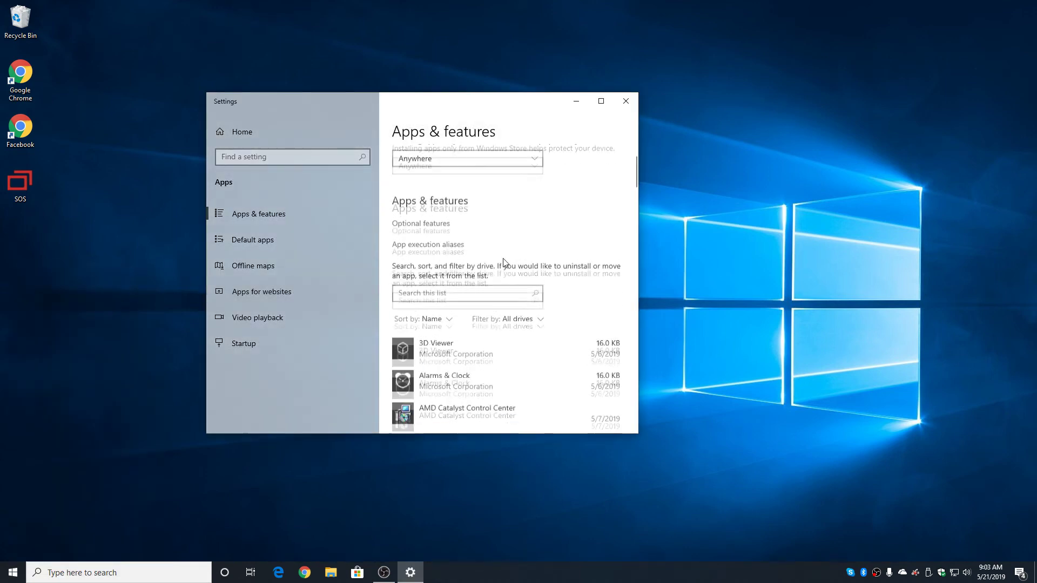
{"action": "scroll", "coordinate": [486, 275], "scroll_direction": "down", "scroll_amount": 2}
{"action": "scroll", "coordinate": [443, 281], "scroll_direction": "down", "scroll_amount": 1}
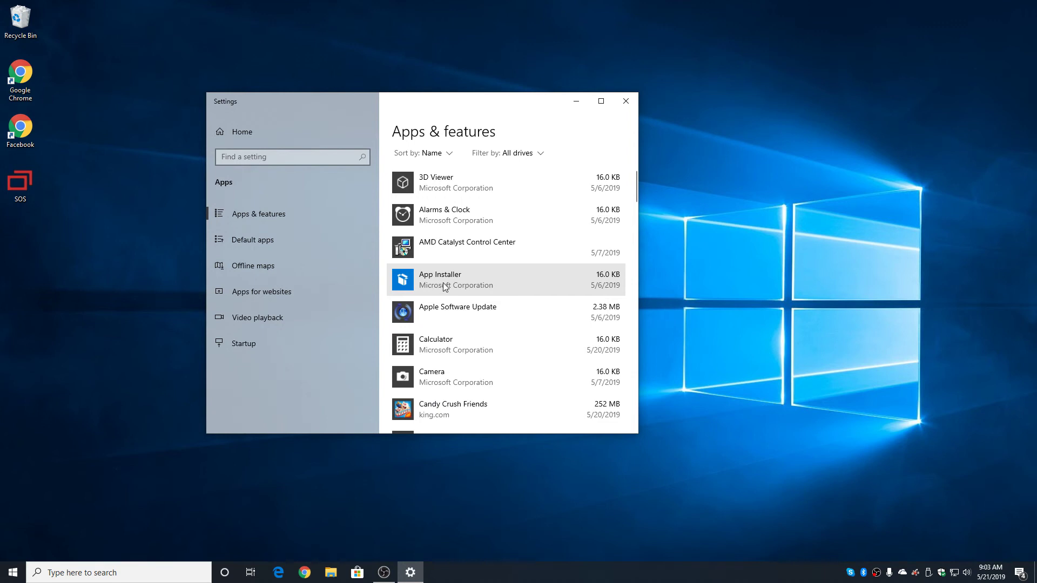
{"action": "scroll", "coordinate": [443, 283], "scroll_direction": "down", "scroll_amount": 2}
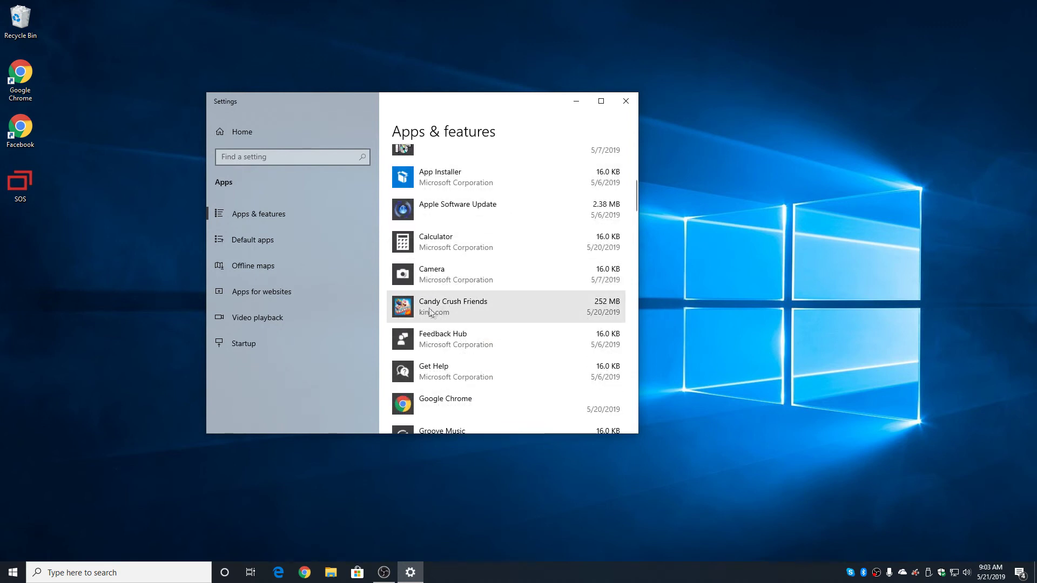
{"action": "left_click", "coordinate": [431, 313]}
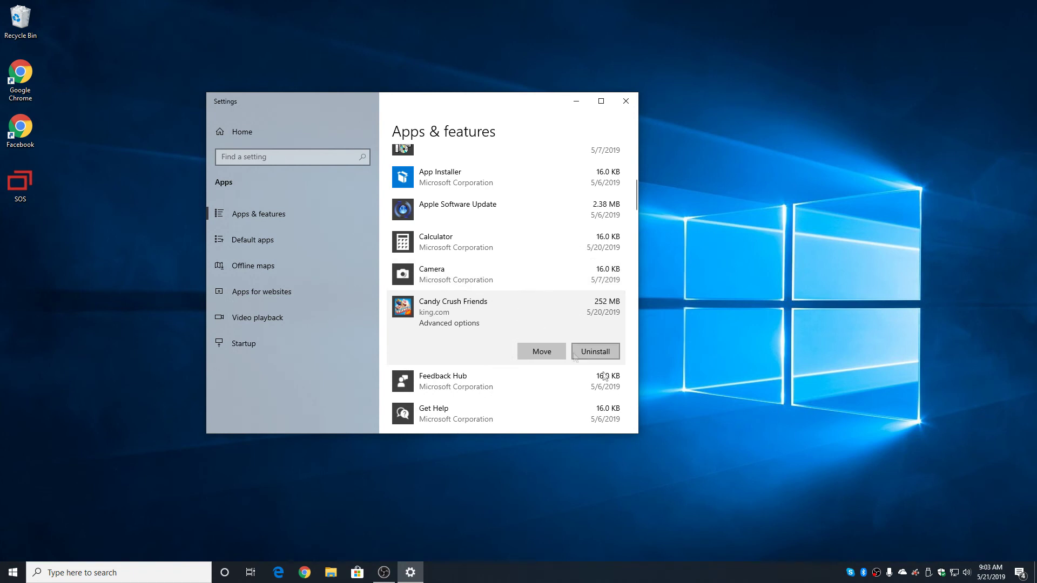
{"action": "left_click", "coordinate": [604, 353]}
{"action": "left_click", "coordinate": [607, 326]}
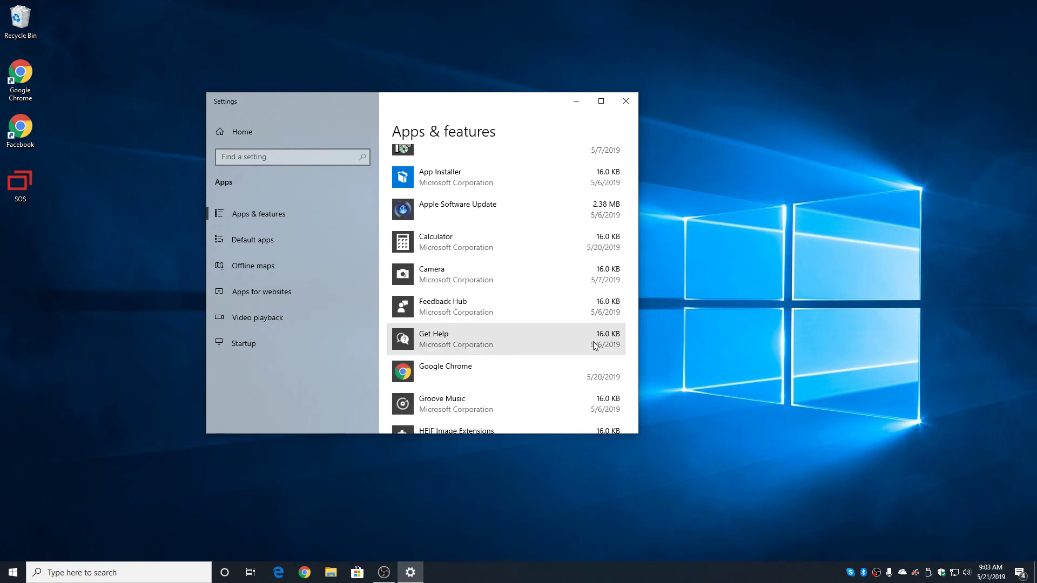
{"action": "left_click", "coordinate": [626, 101]}
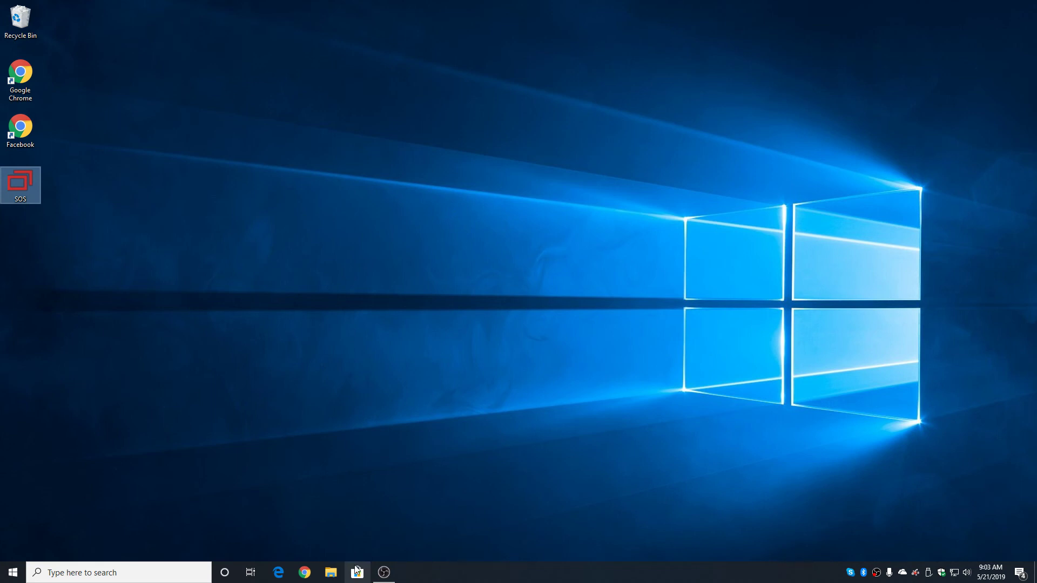
Step: Start a Windows search for 'store', correcting the misspelled entry
{"action": "left_click", "coordinate": [644, 492]}
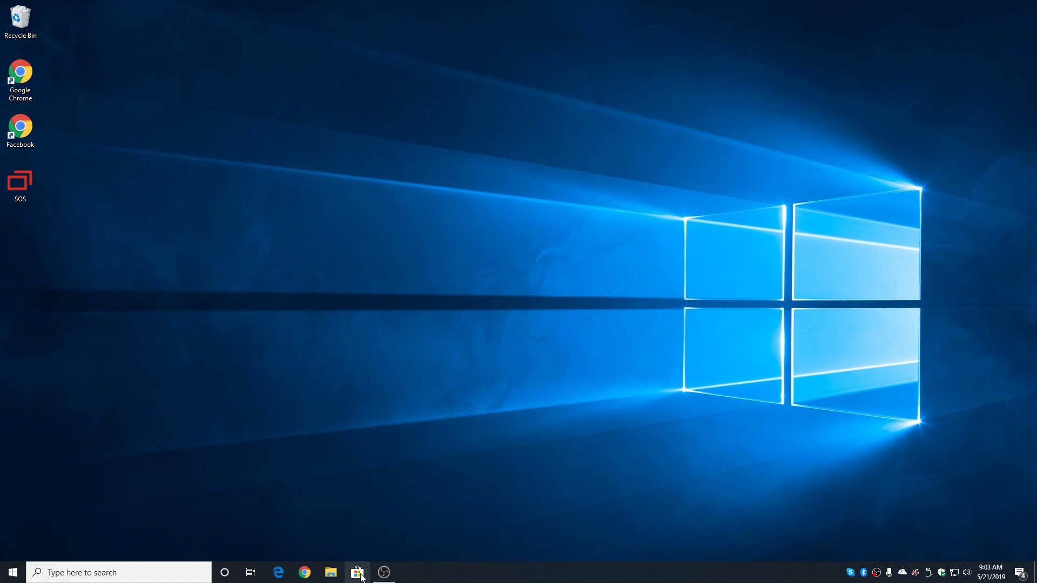
{"action": "left_click", "coordinate": [151, 568]}
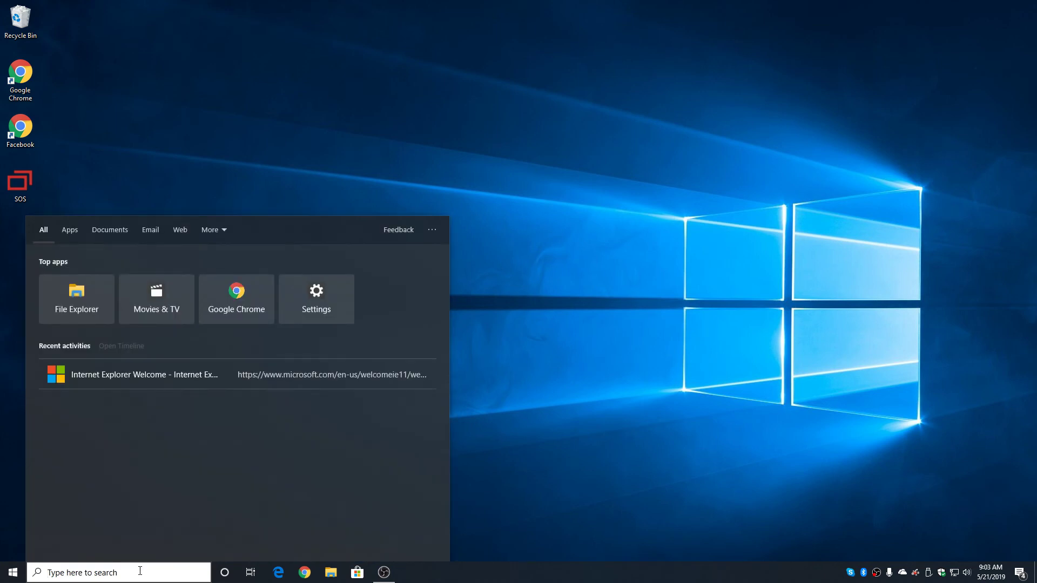
{"action": "type", "text": "sotre"}
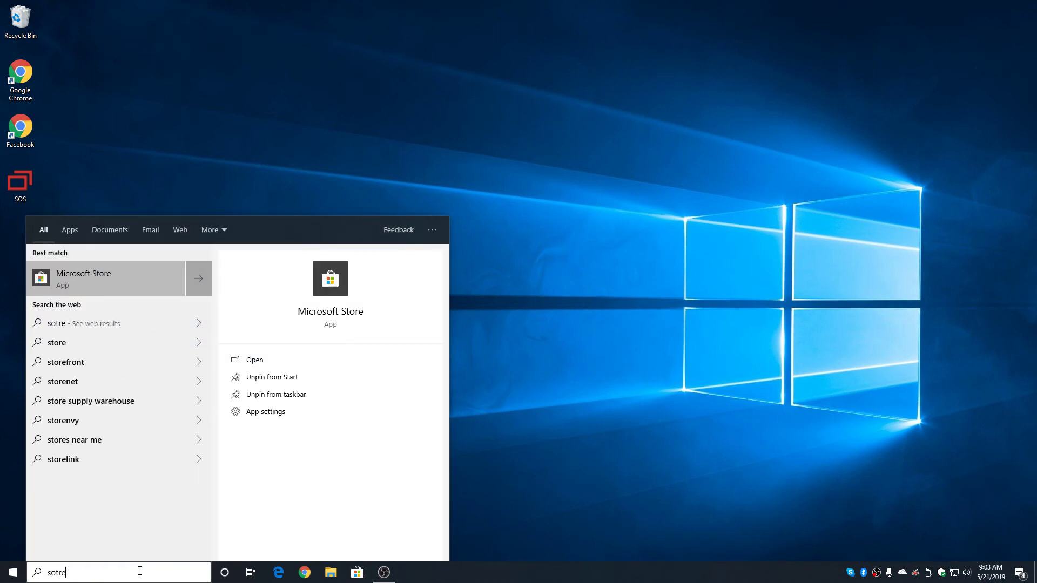
{"action": "key", "text": "BackSpace"}
{"action": "key", "text": "BackSpace"}
{"action": "key", "text": "BackSpace"}
{"action": "key", "text": "BackSpace"}
{"action": "key", "text": "BackSpace"}
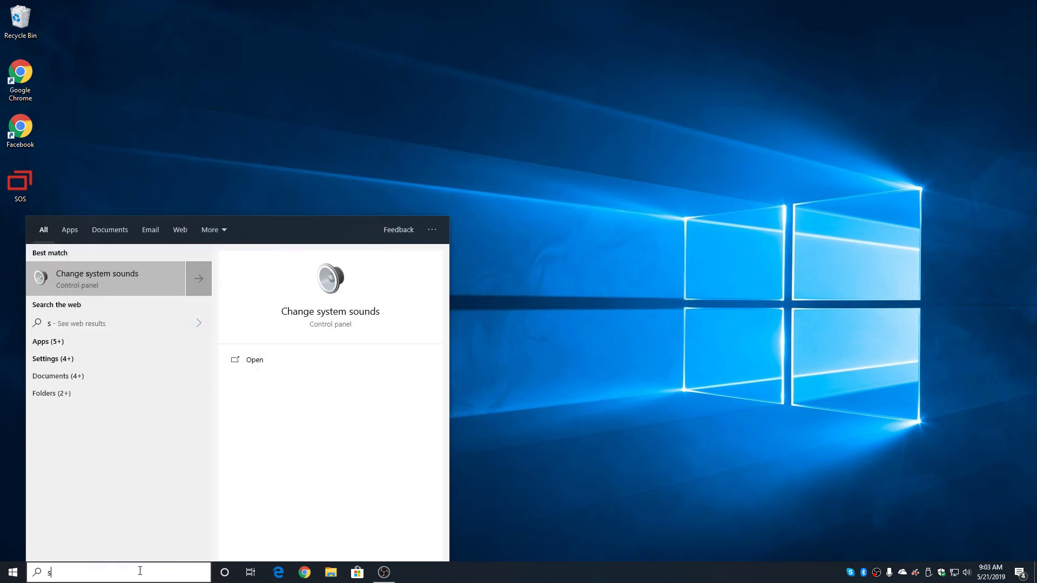
Step: Finish the search, launch Microsoft Store, and scroll its Home page through Today's deals
{"action": "type", "text": "e"}
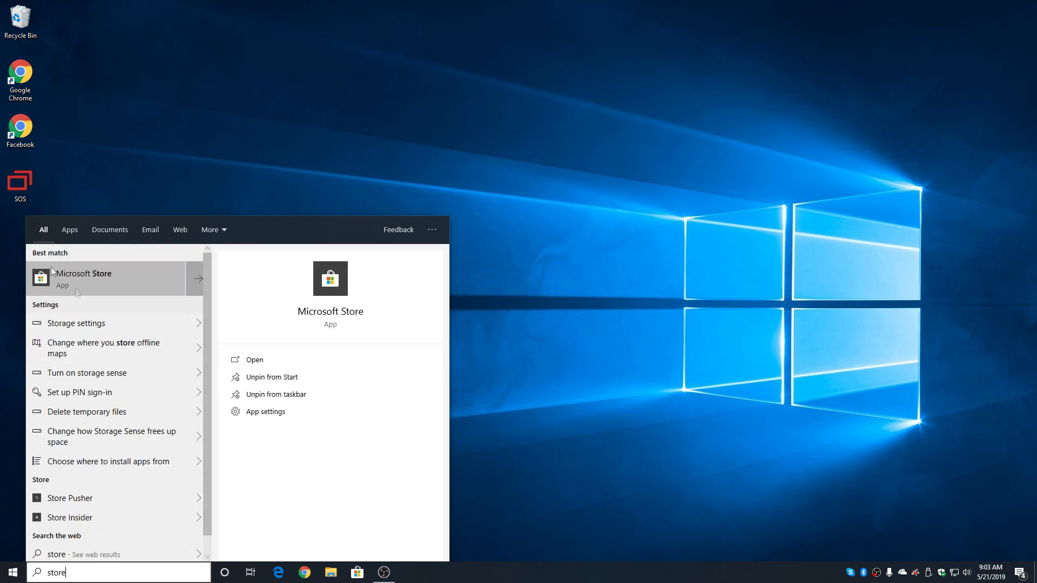
{"action": "left_click", "coordinate": [60, 271]}
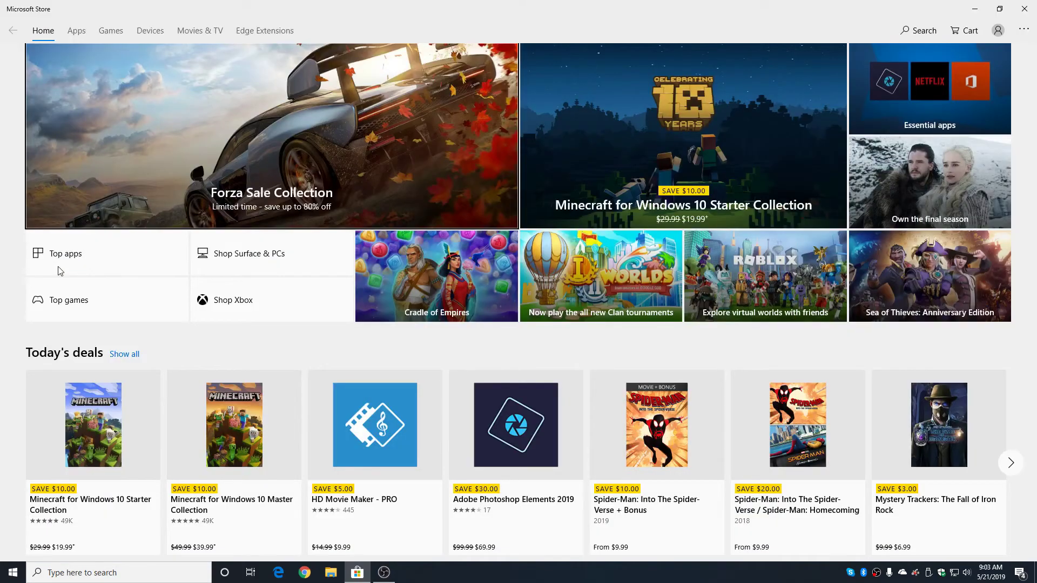
{"action": "scroll", "coordinate": [674, 277], "scroll_direction": "down", "scroll_amount": 3}
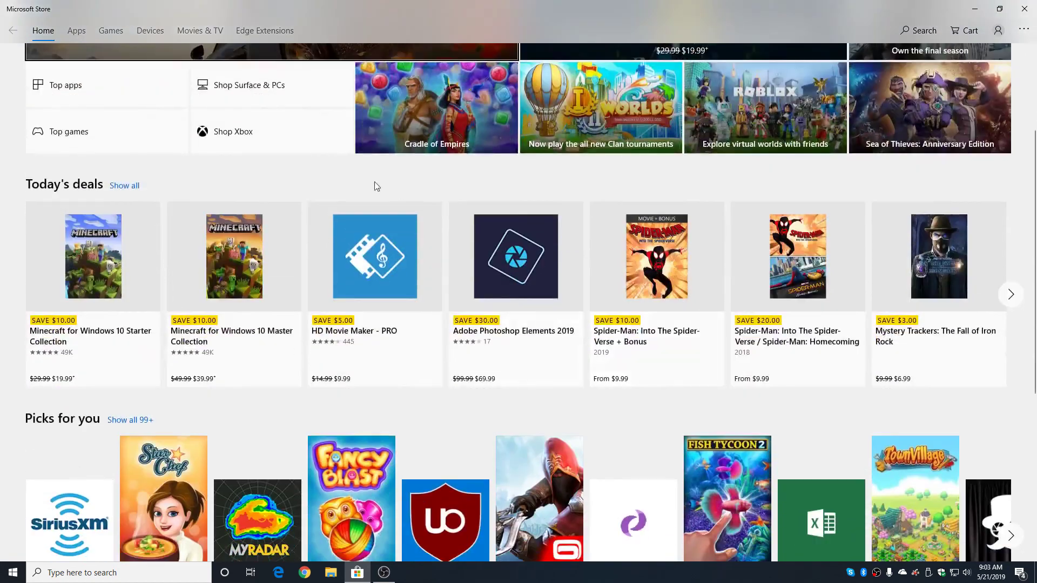
{"action": "scroll", "coordinate": [375, 185], "scroll_direction": "up", "scroll_amount": 3}
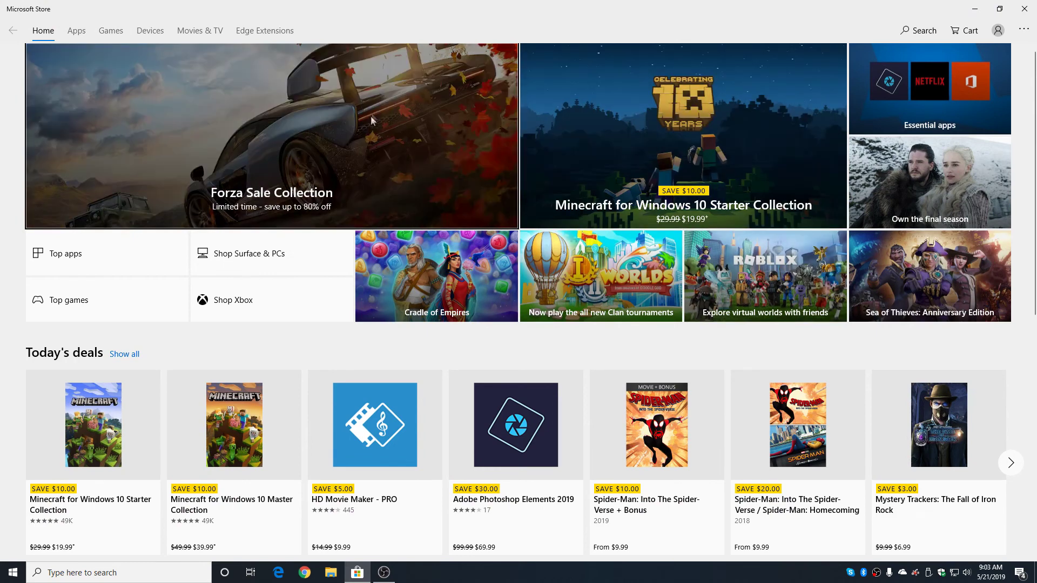
{"action": "scroll", "coordinate": [423, 482], "scroll_direction": "down", "scroll_amount": 5}
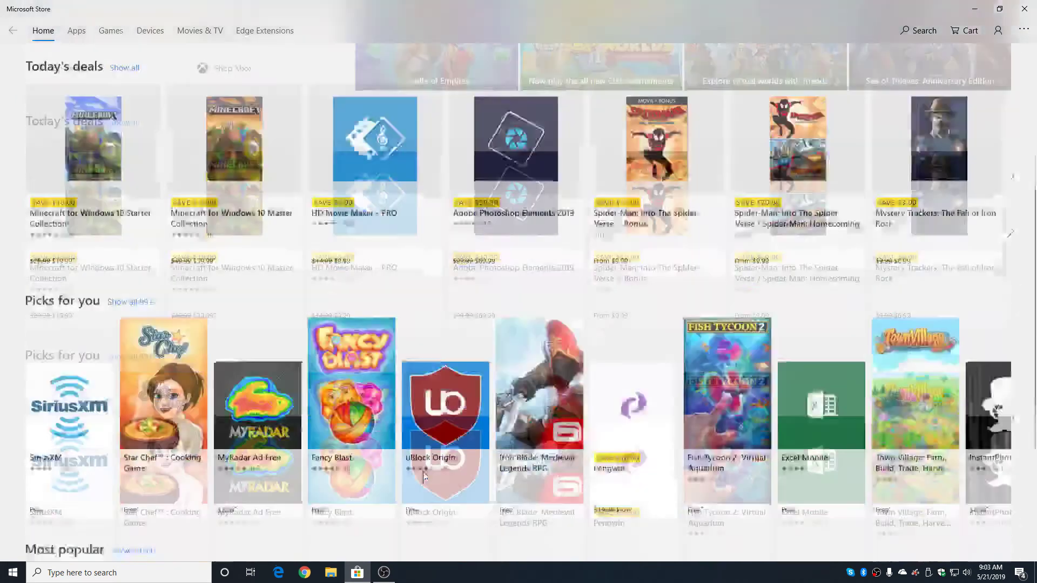